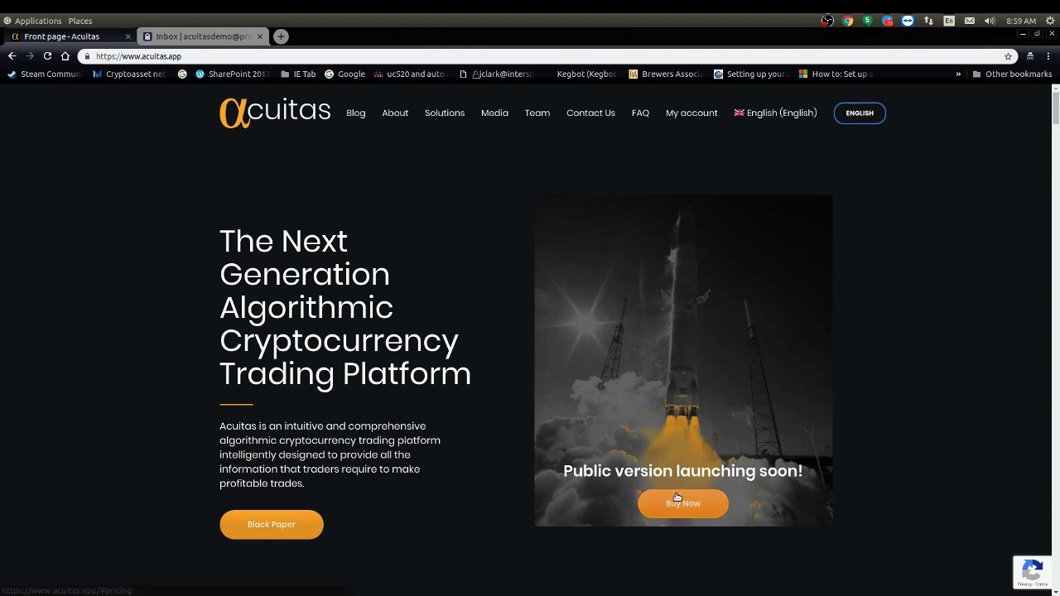
Step: Scroll to the license cards and choose BUY NOW under the Pro license
scroll(673, 500, down, 15)
scroll(479, 393, down, 3)
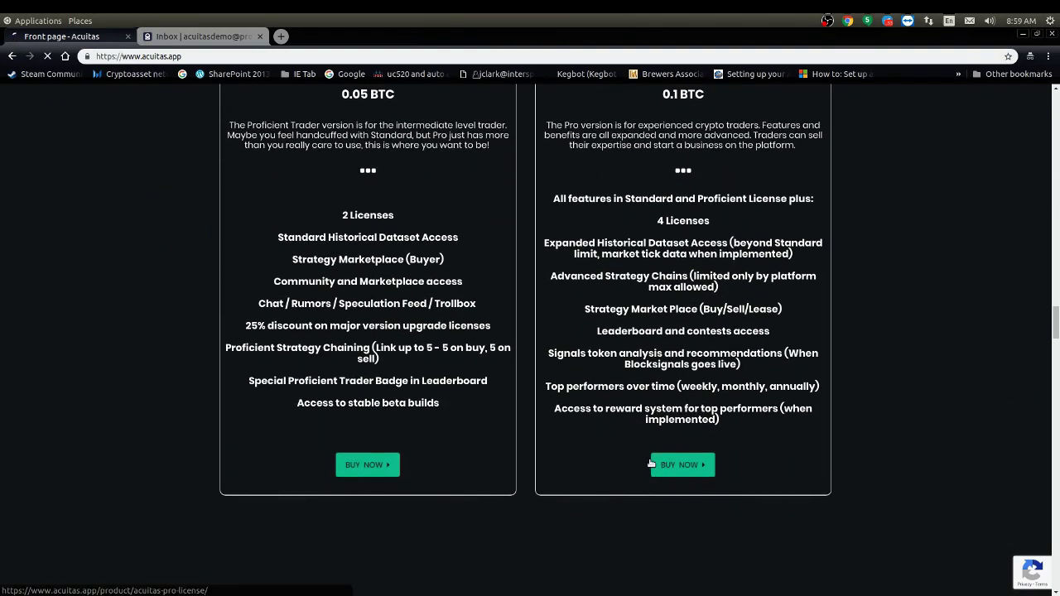
click(663, 466)
scroll(450, 239, down, 5)
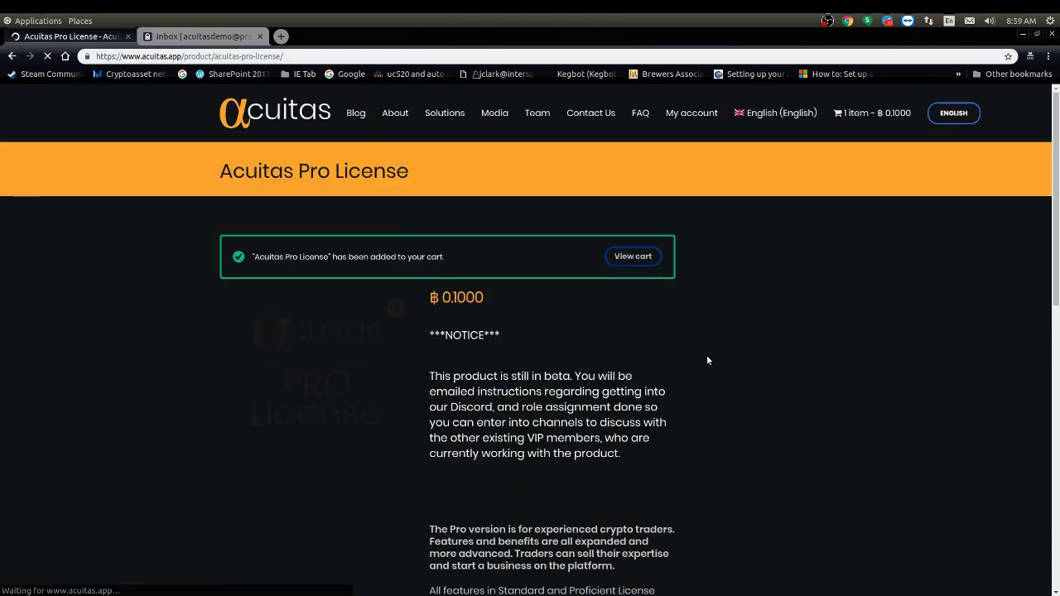
Step: Go from the shopping cart to checkout
click(634, 257)
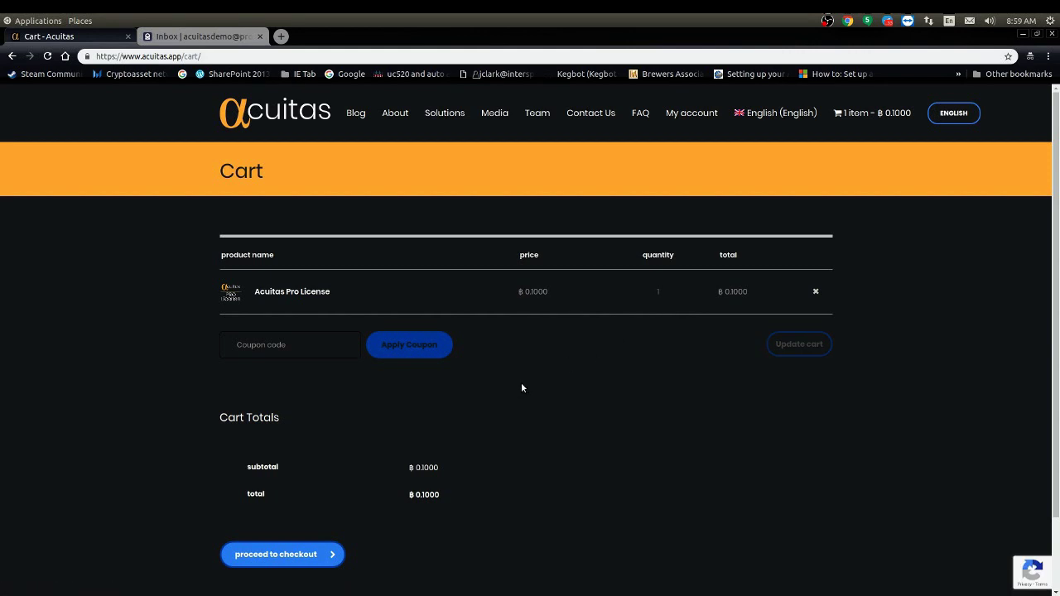
scroll(406, 423, down, 2)
click(300, 472)
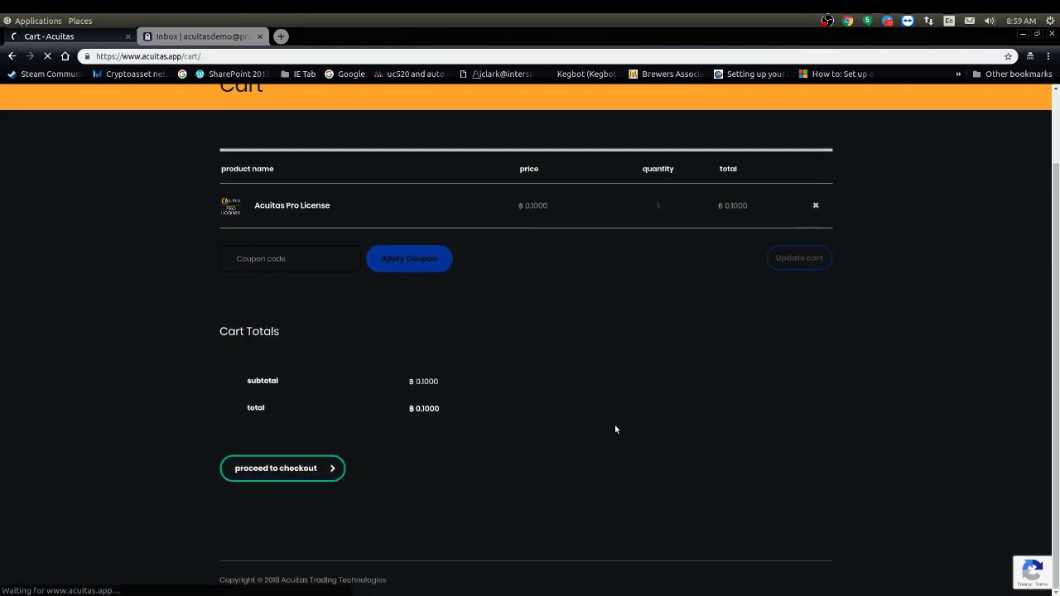
Step: Fill in the billing first and last name, e-mail address and an account password
click(235, 410)
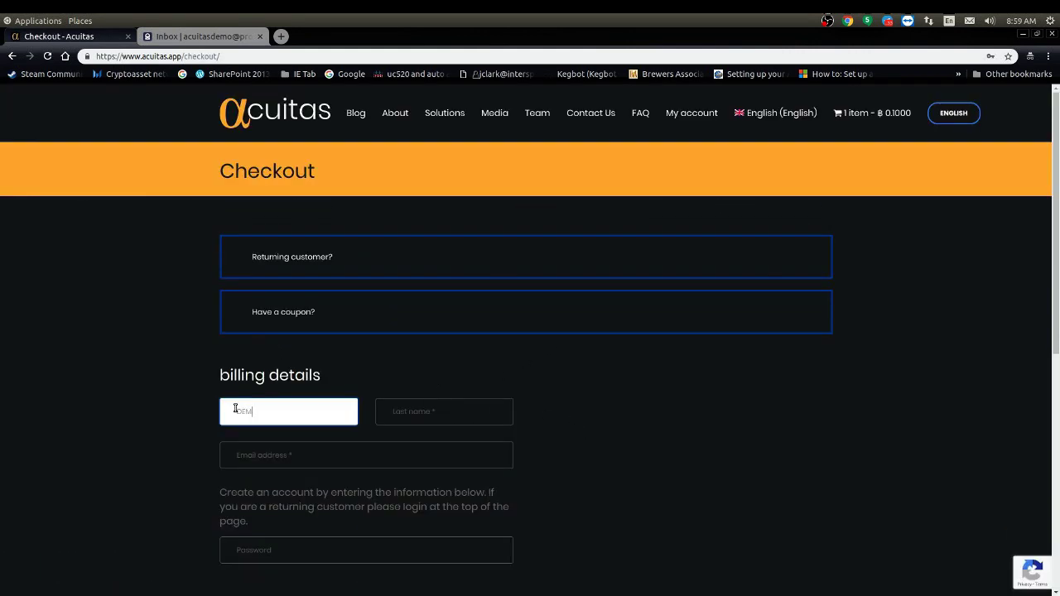
click(414, 412)
text(LICENSE)
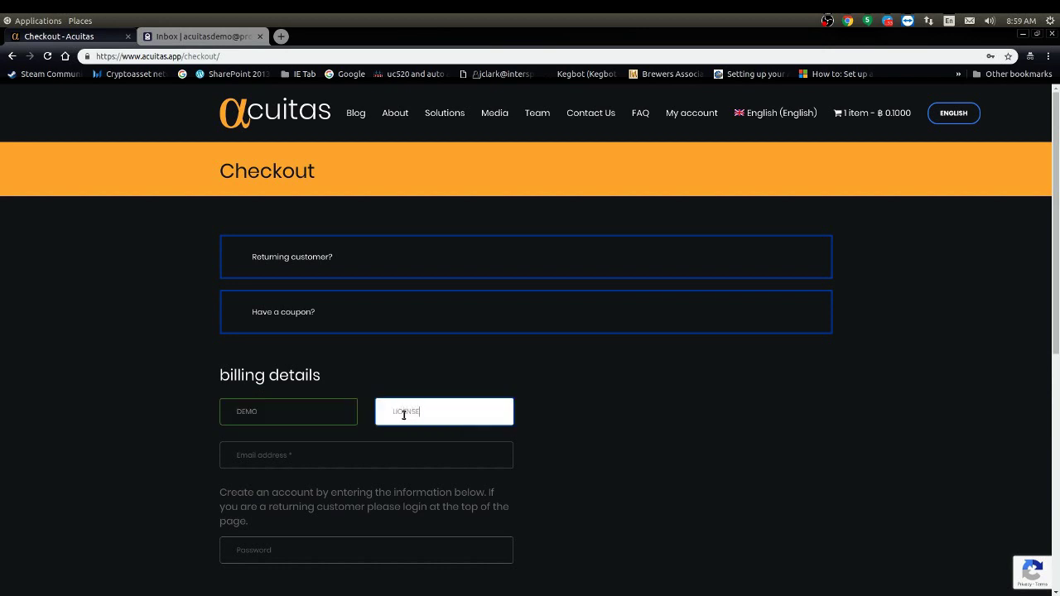
click(351, 447)
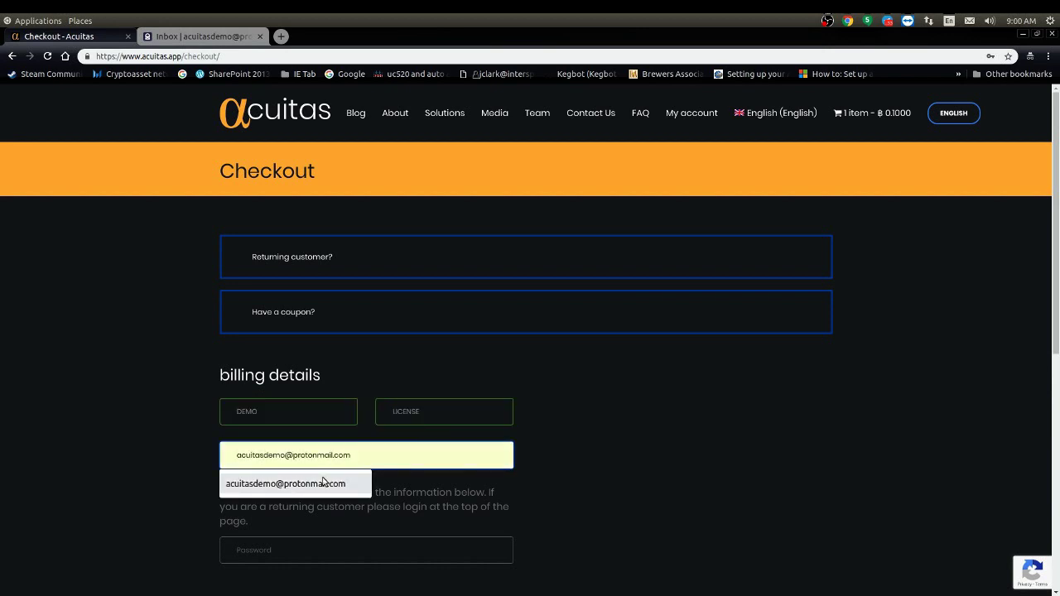
click(343, 483)
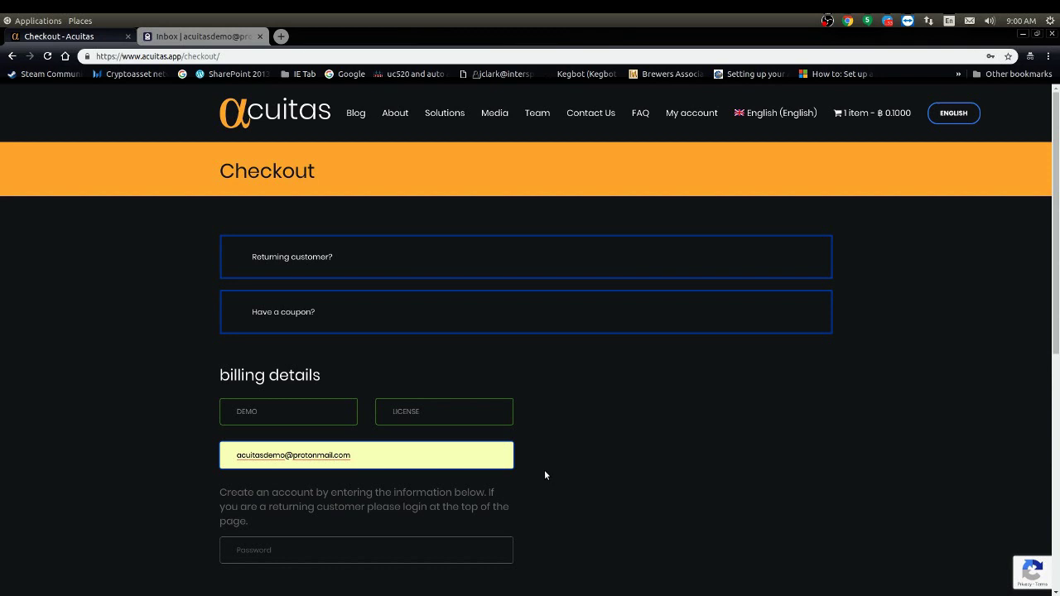
scroll(544, 472, down, 3)
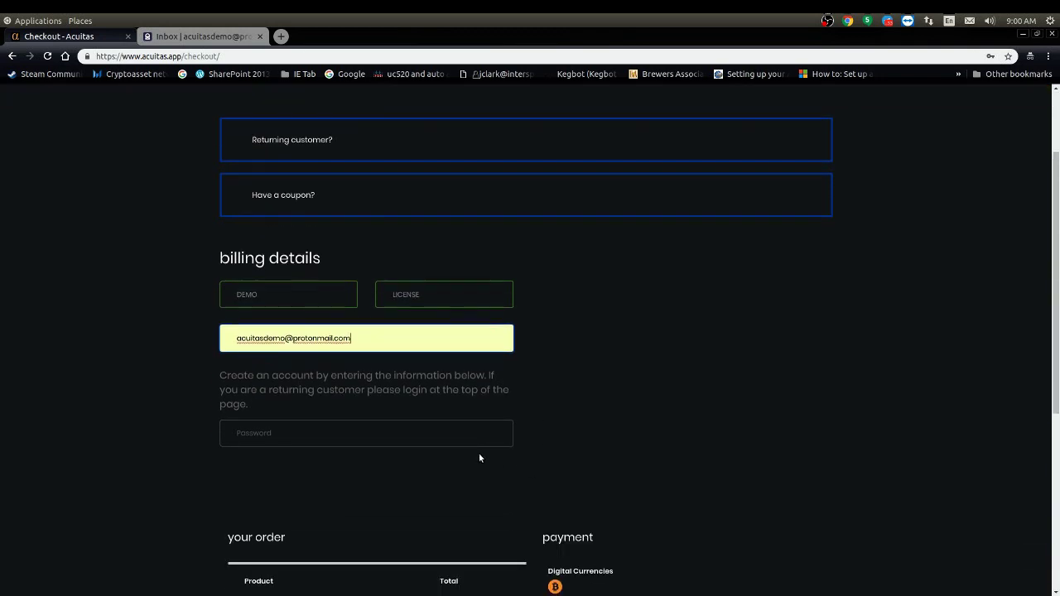
click(317, 433)
text(**********)
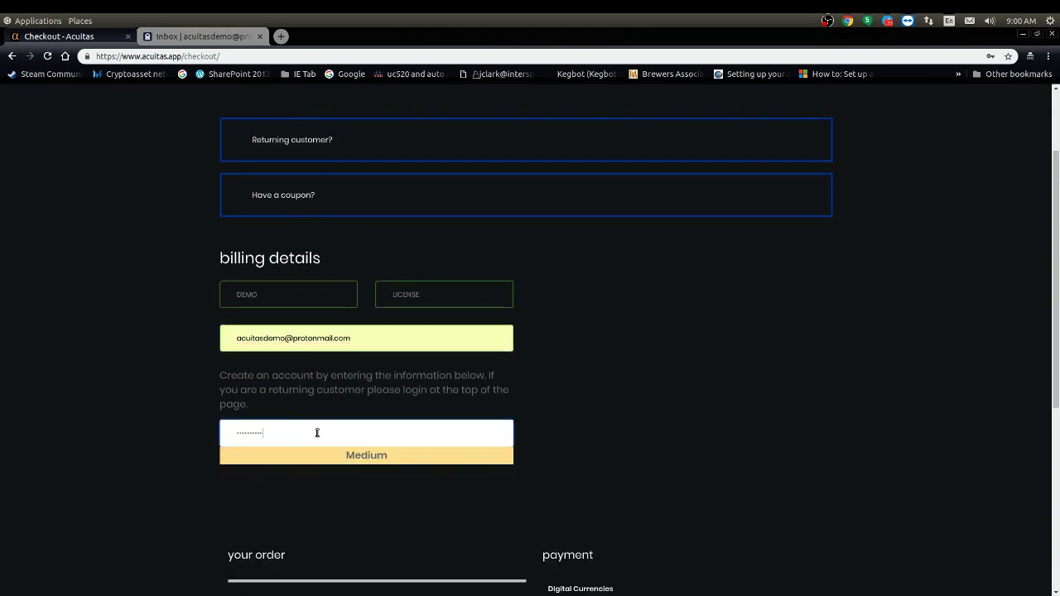
click(534, 397)
Step: Agree to the terms and conditions and place the Pro license order
scroll(544, 431, down, 6)
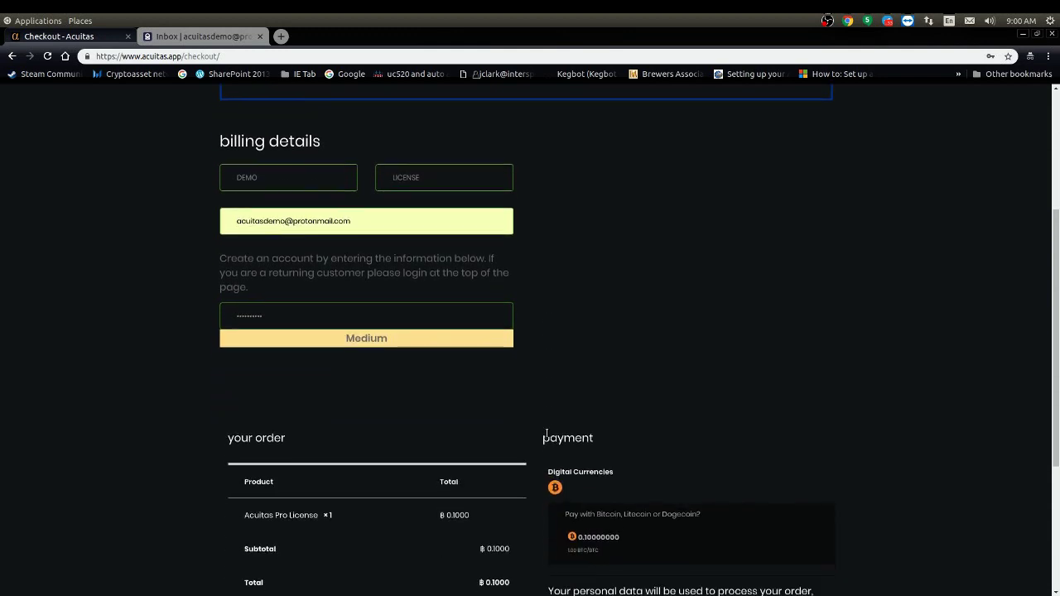
scroll(505, 459, down, 3)
click(551, 401)
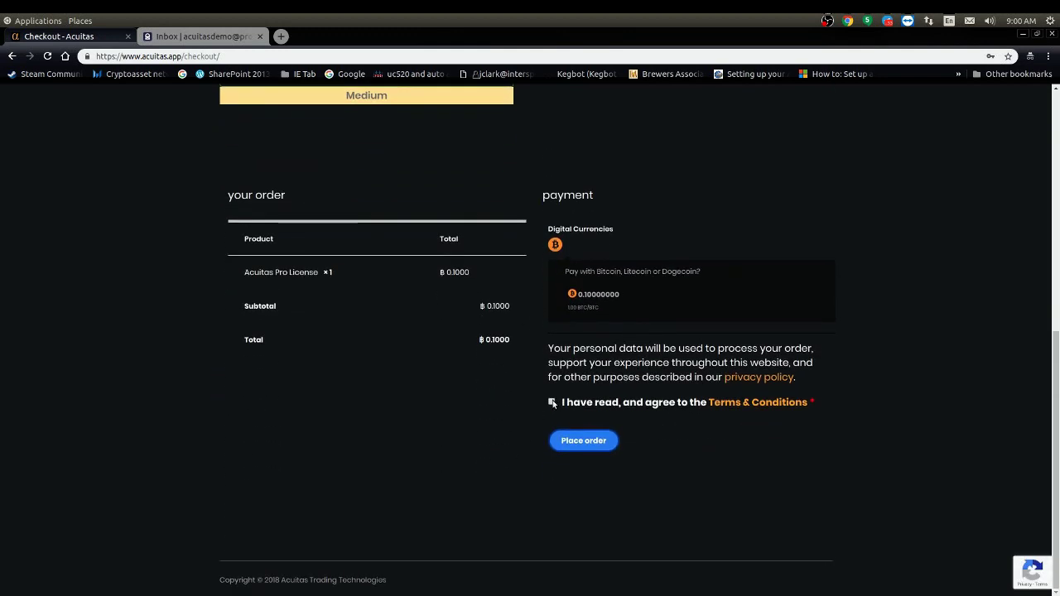
click(589, 444)
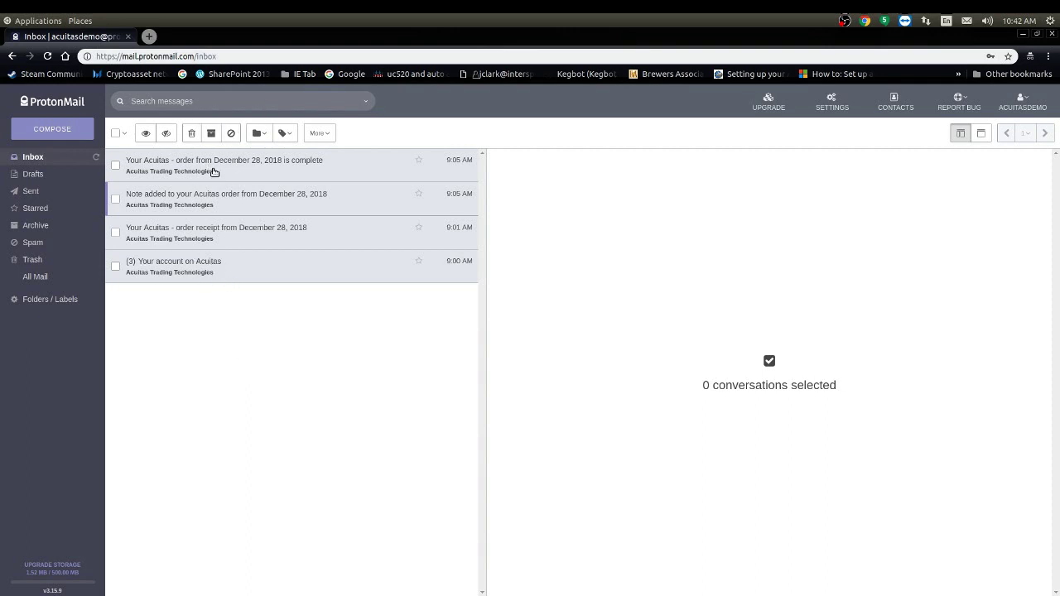
Step: Open the 'Note added to your Acuitas order' e-mail and load its remote images
mouse_move(187, 276)
click(246, 203)
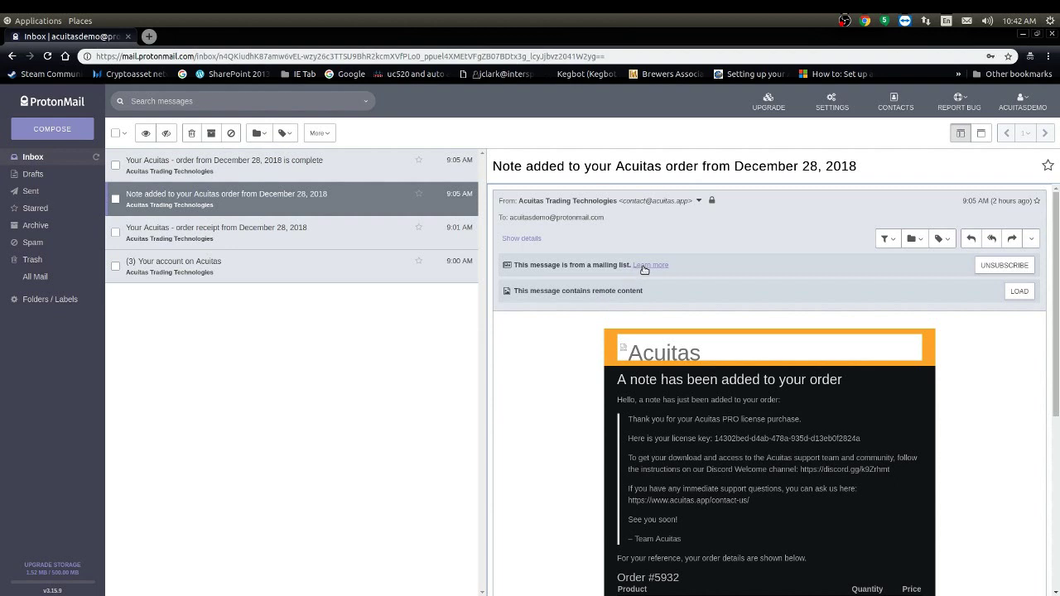
click(1018, 290)
scroll(611, 415, down, 1)
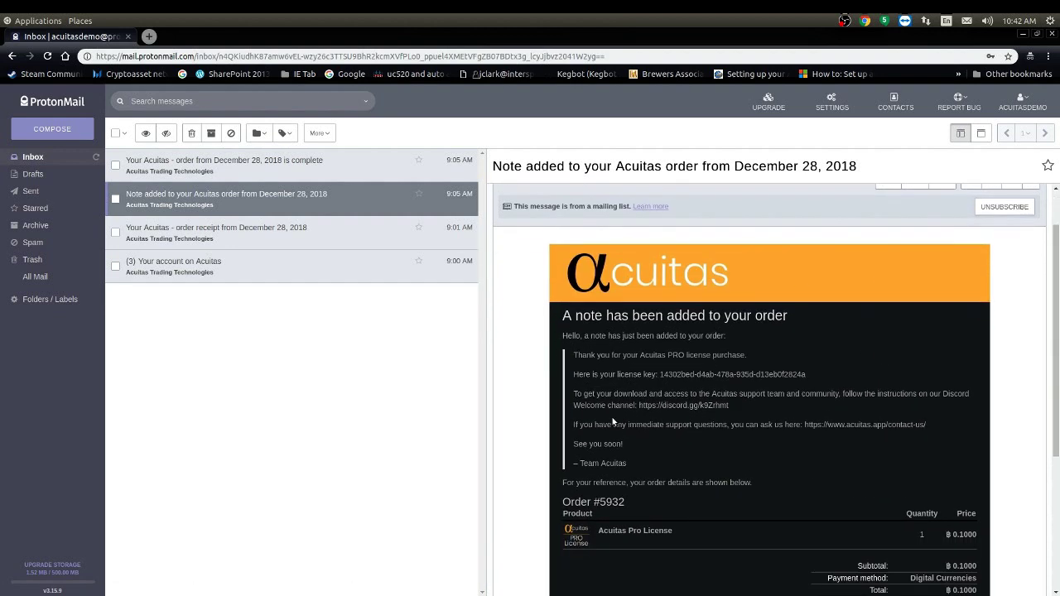
scroll(646, 393, down, 1)
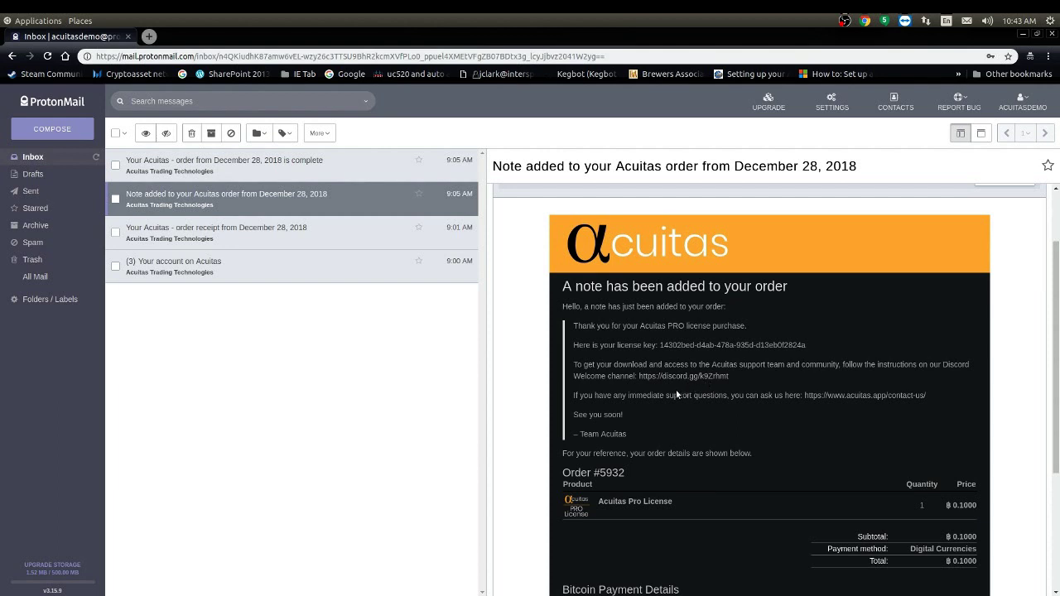
Step: Select and copy the discord.gg invite link from the message
drag(639, 377, 729, 379)
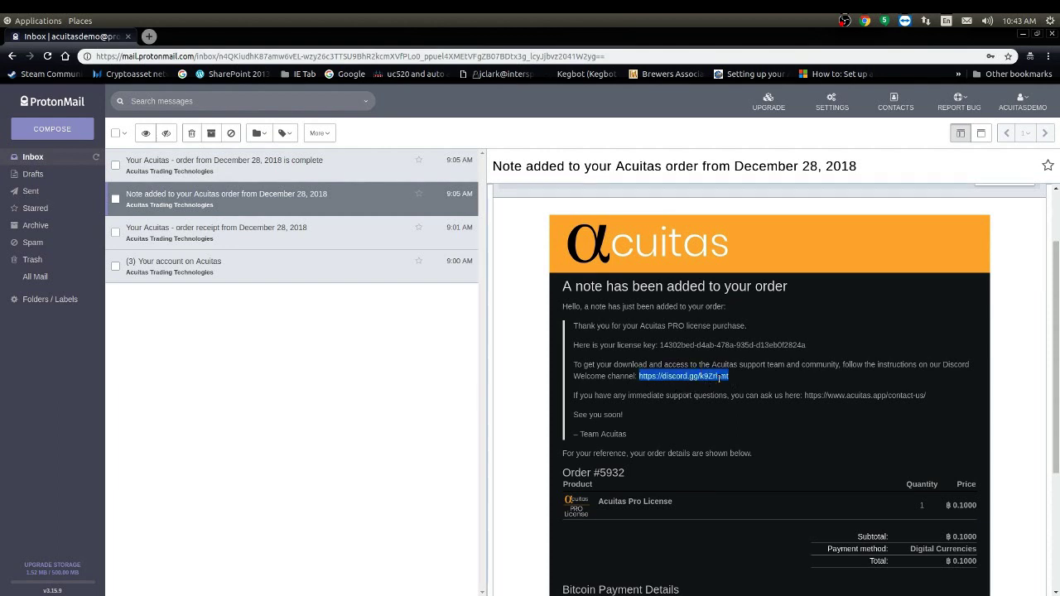
right_click(730, 378)
click(728, 393)
Step: Paste & Go the copied invite link in Firefox and accept the Acuitas server invite
key(alt+Tab)
click(238, 83)
right_click(238, 83)
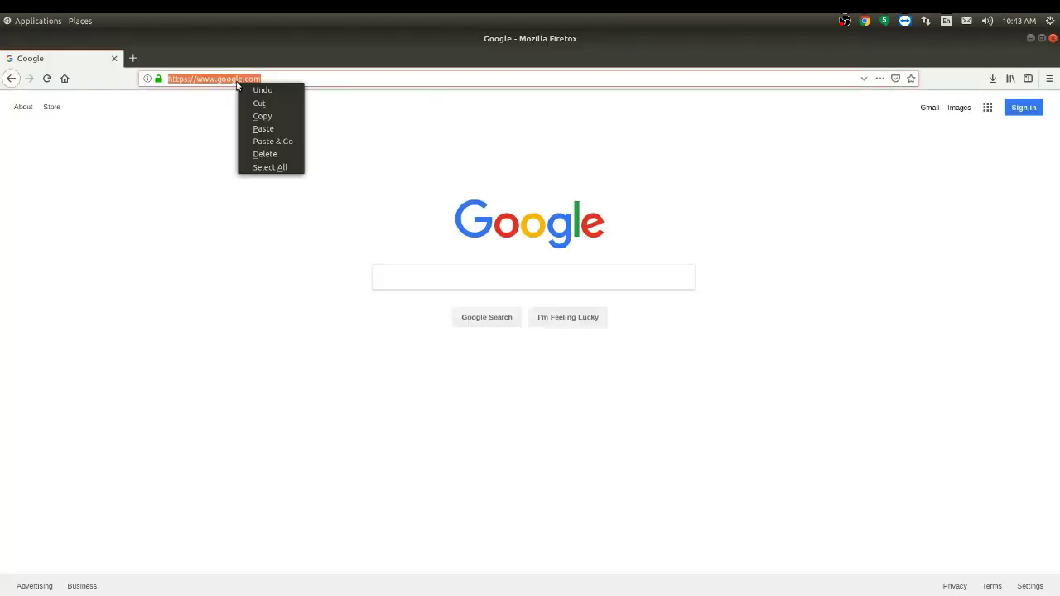
click(269, 142)
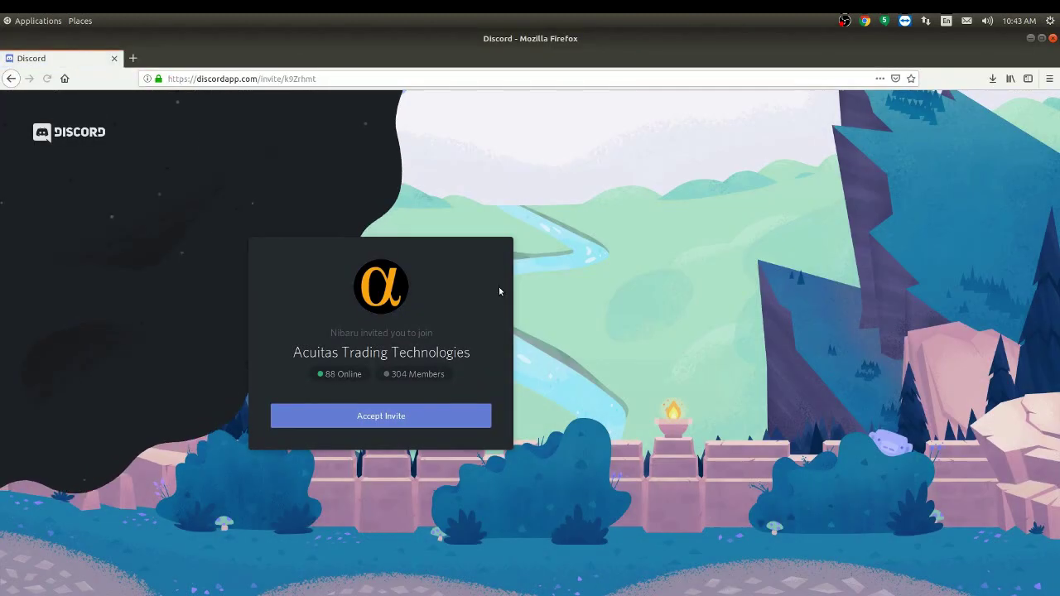
click(391, 416)
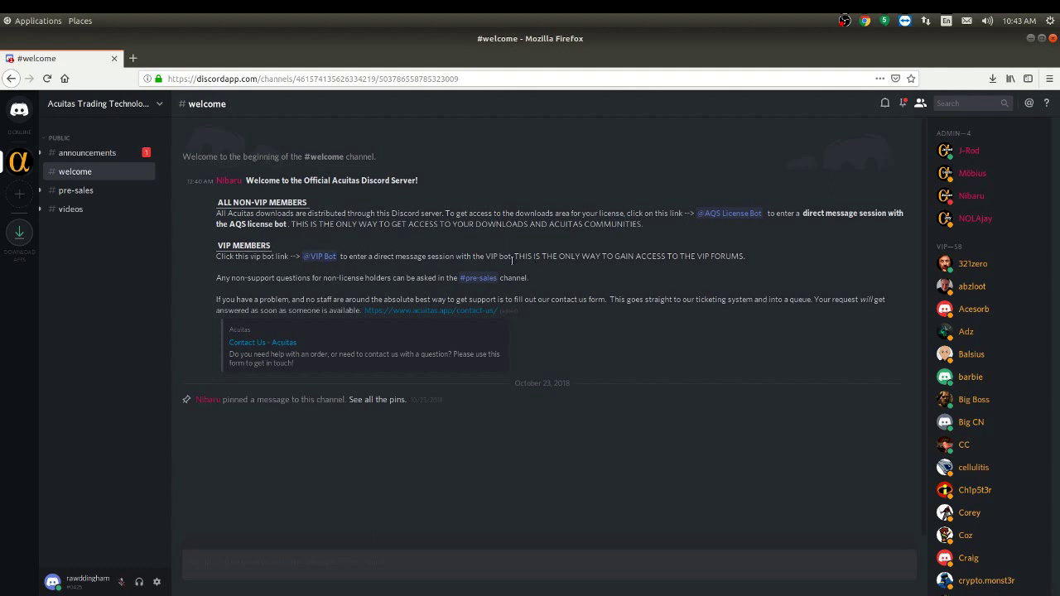
Step: Start a DM with the AQS License Bot and send the !license command
click(717, 217)
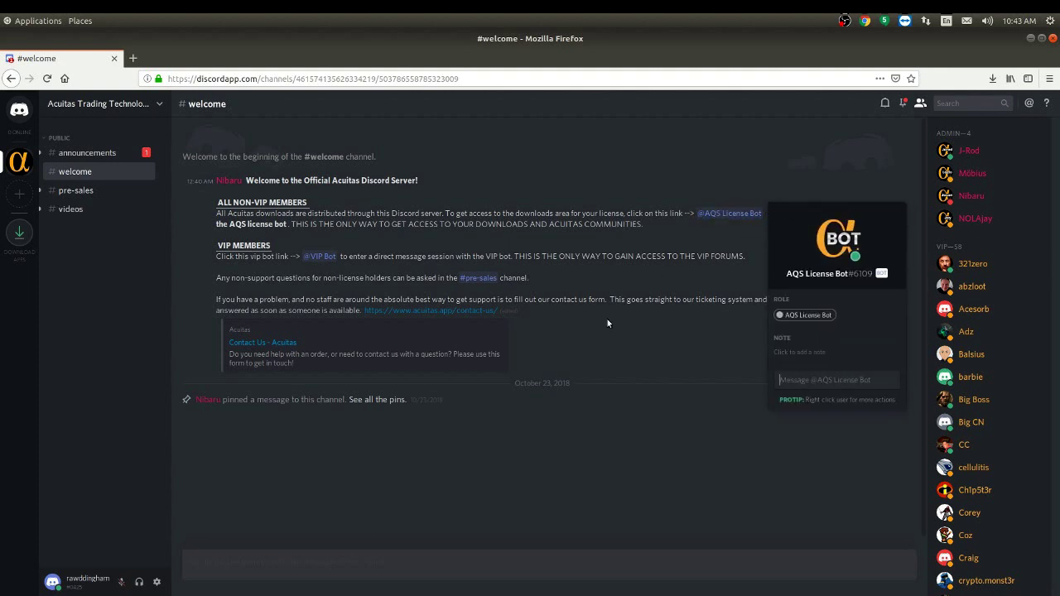
click(807, 380)
text(!license)
key(Return)
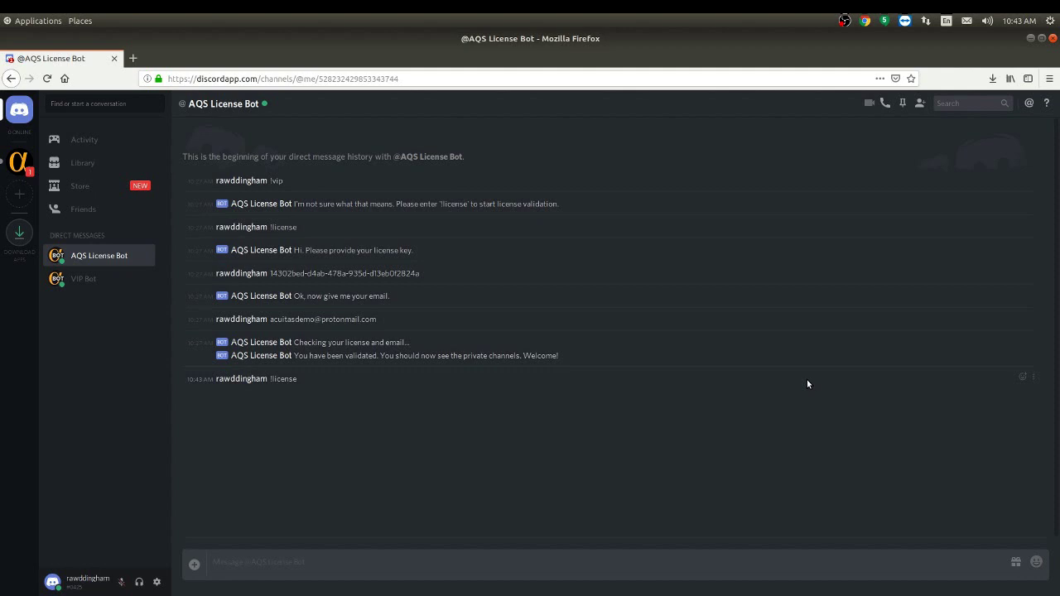
Step: Paste the license key copied from the order e-mail to the bot, then send the account e-mail
text(!)
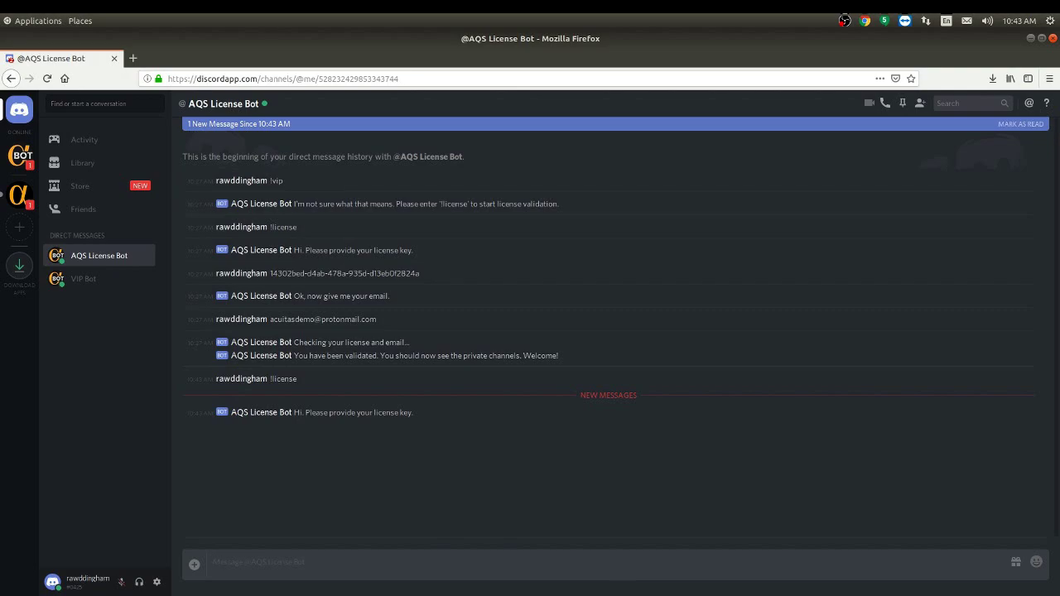
key(alt+Tab)
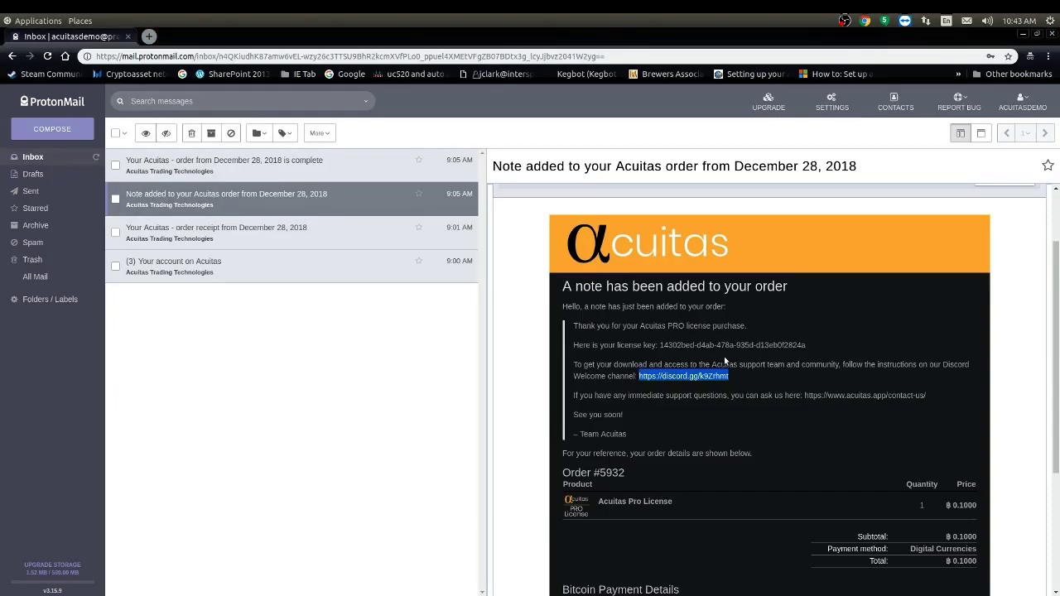
click(654, 346)
drag(658, 344, 808, 357)
right_click(752, 346)
click(786, 356)
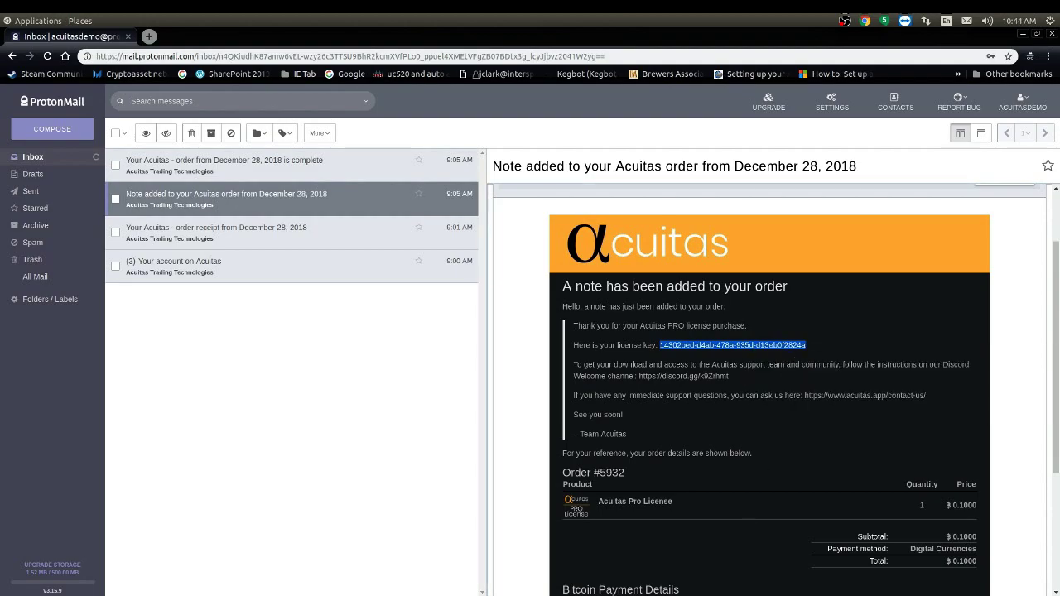
key(alt+Tab)
right_click(274, 563)
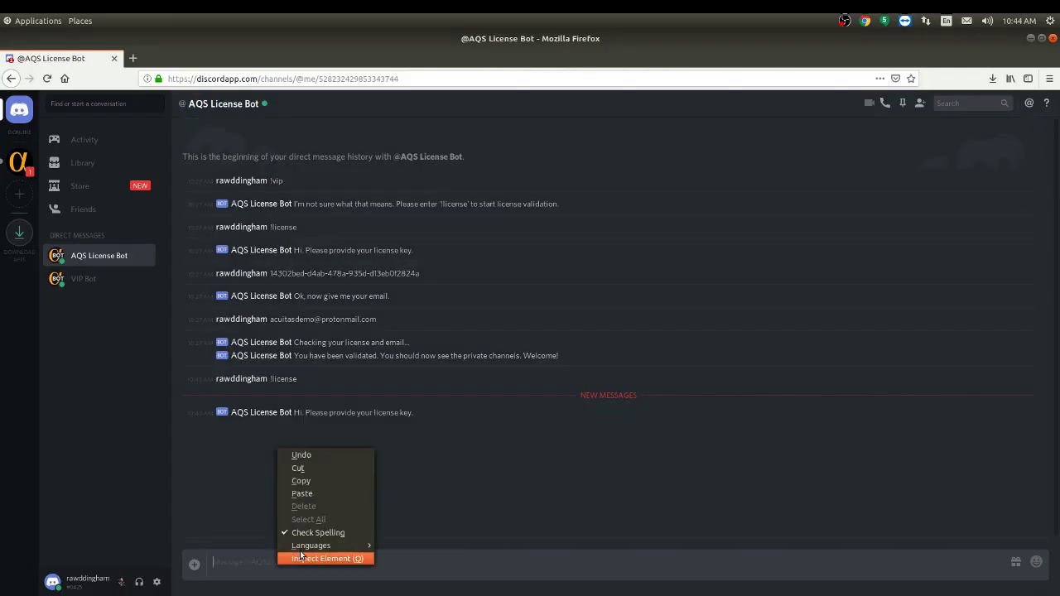
click(307, 491)
key(Return)
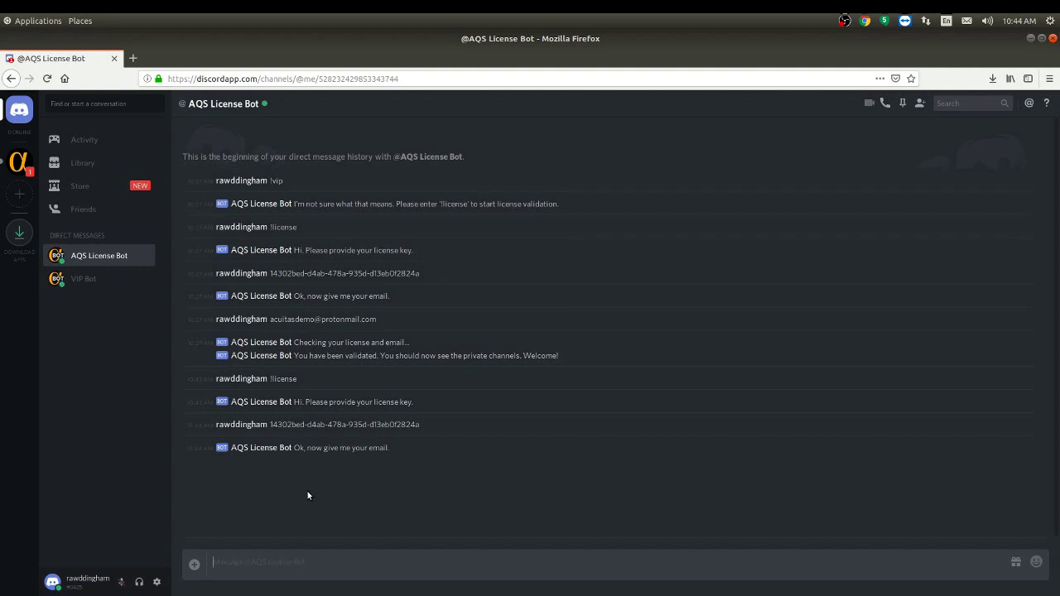
key(Return)
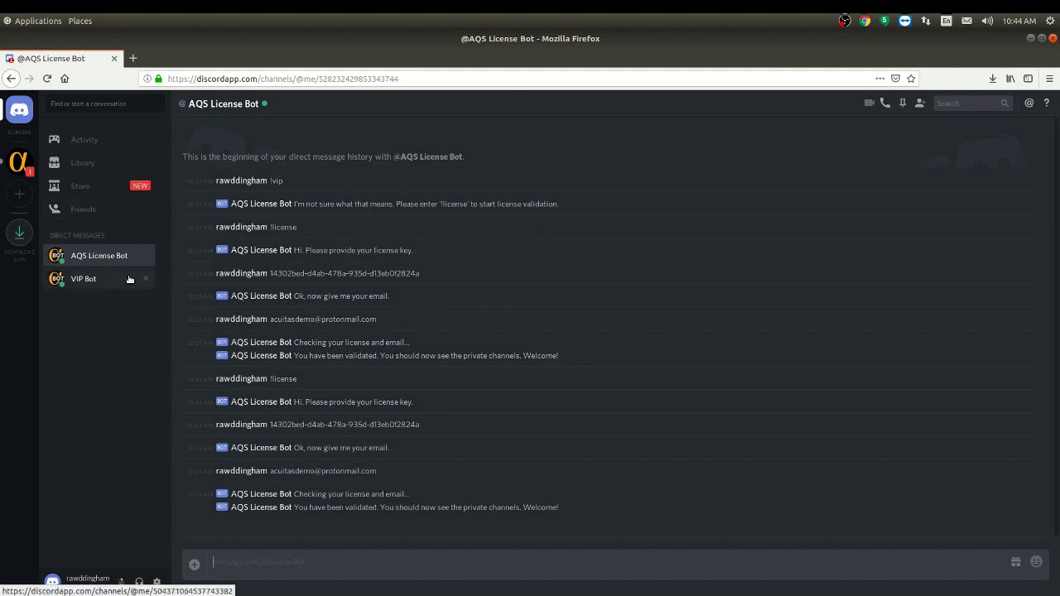
Step: Open the Acuitas server's professional-users-builds channel and scroll to the build 153 post
click(18, 162)
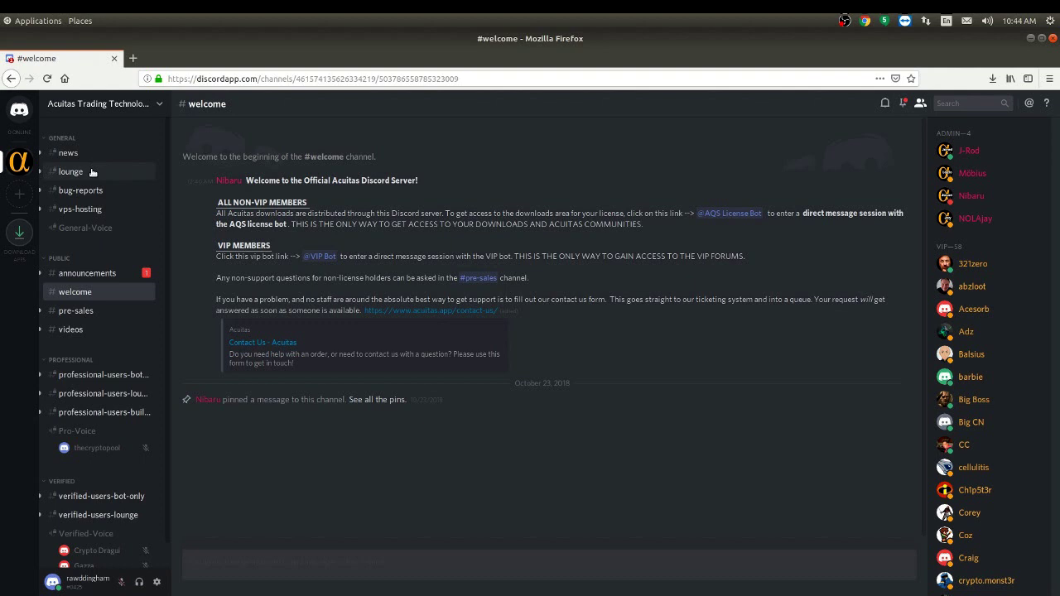
scroll(99, 373, down, 1)
scroll(86, 290, up, 1)
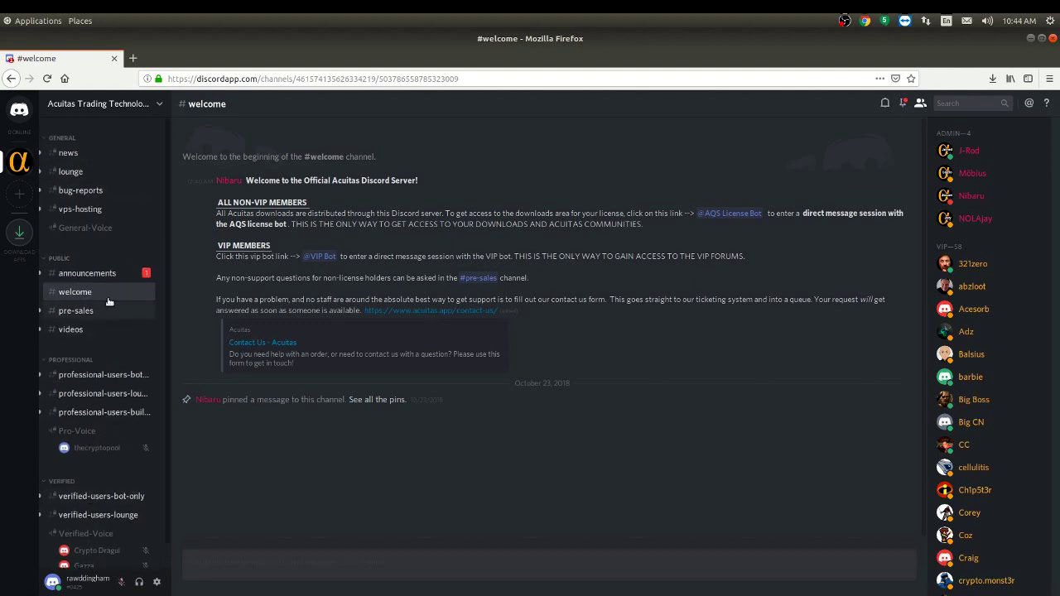
scroll(103, 431, down, 1)
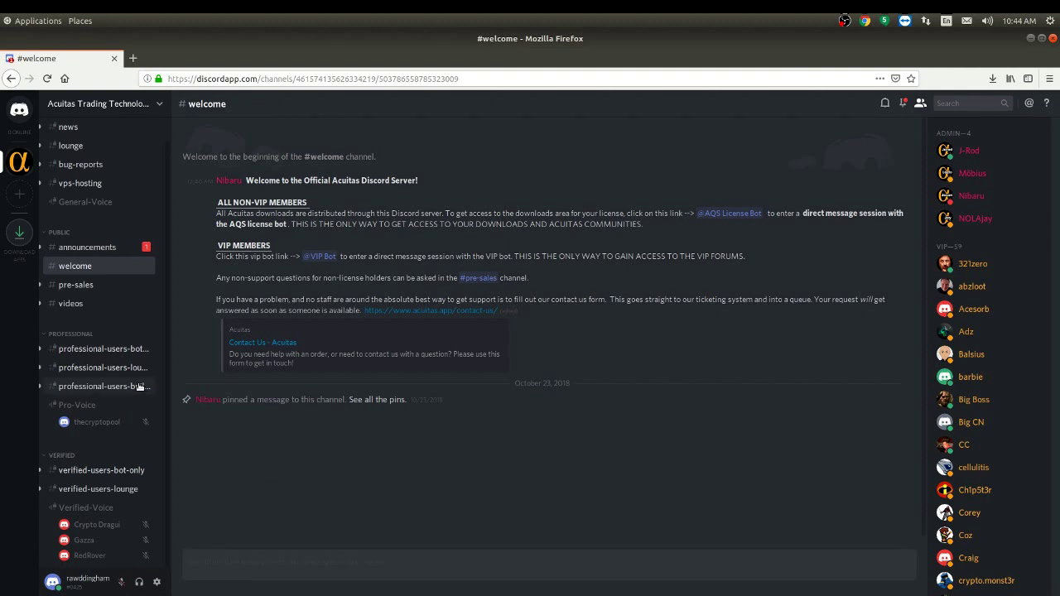
click(106, 388)
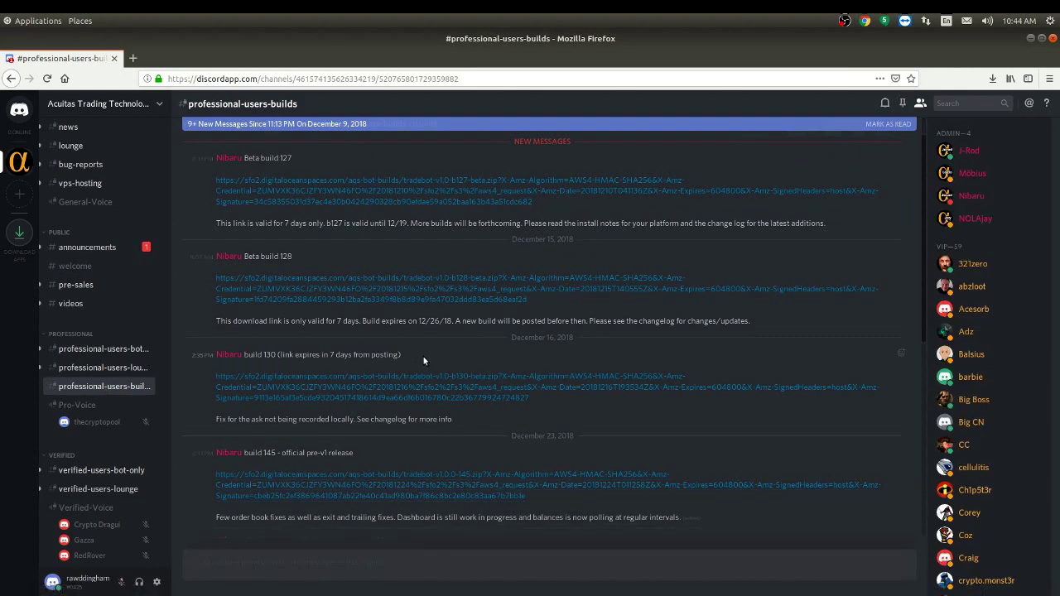
scroll(476, 384, down, 5)
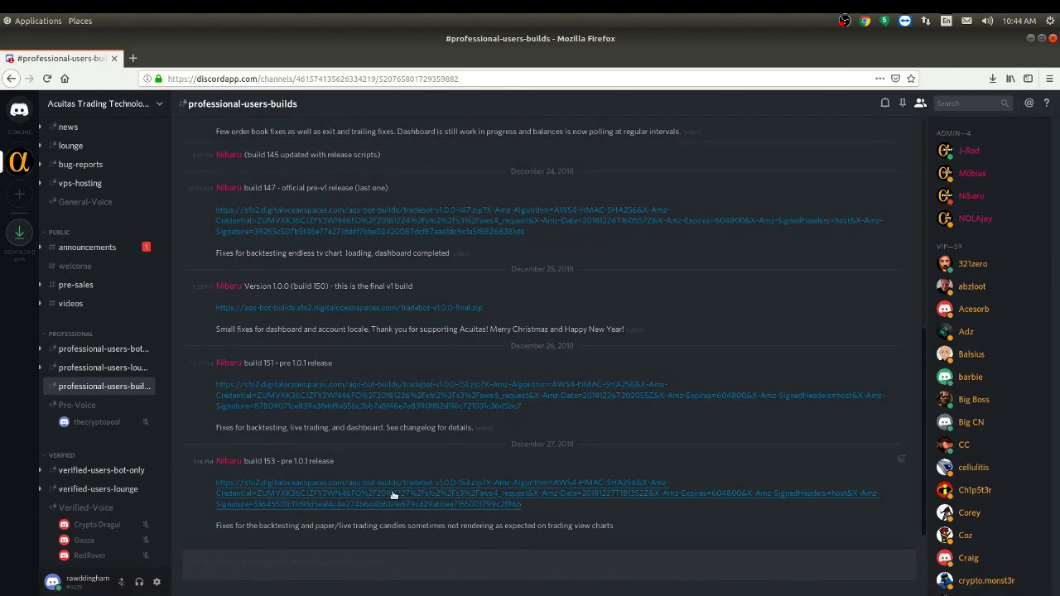
Step: Save tradebot-v1.0.0-153.zip from the build 153 link and check the Downloads list
click(469, 505)
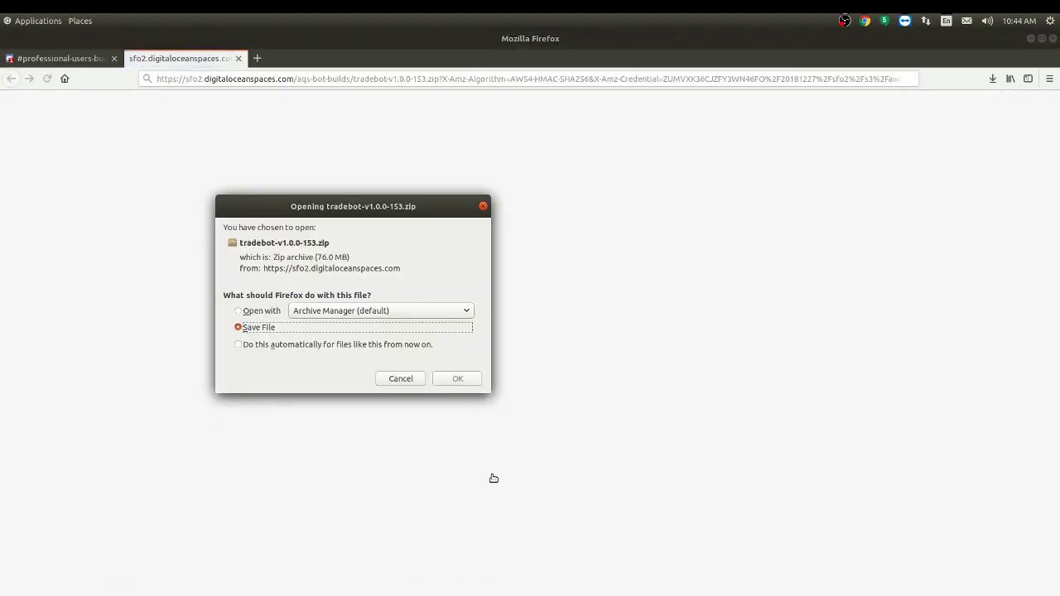
click(457, 379)
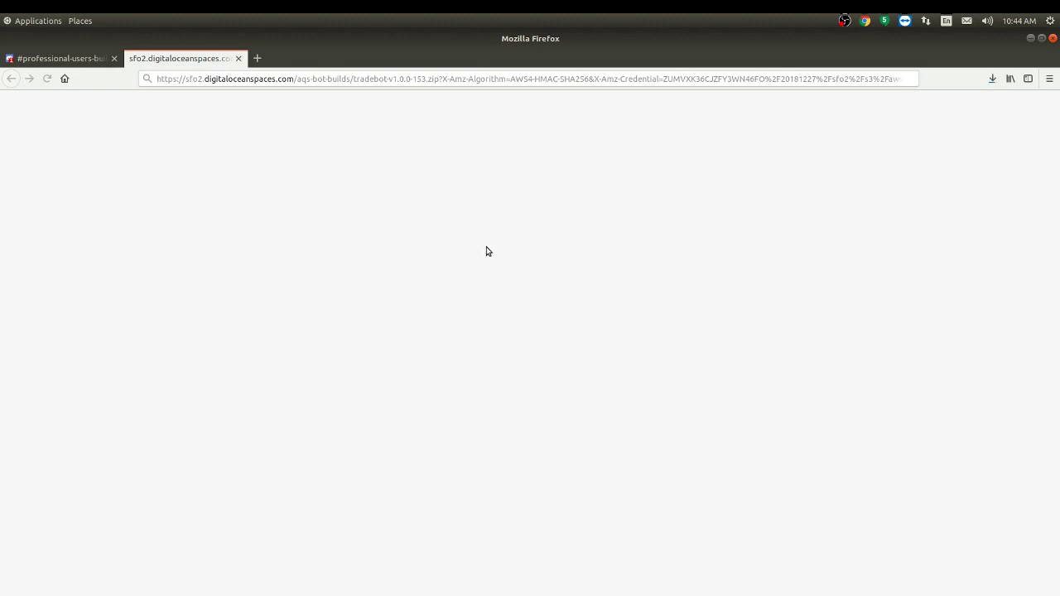
click(996, 83)
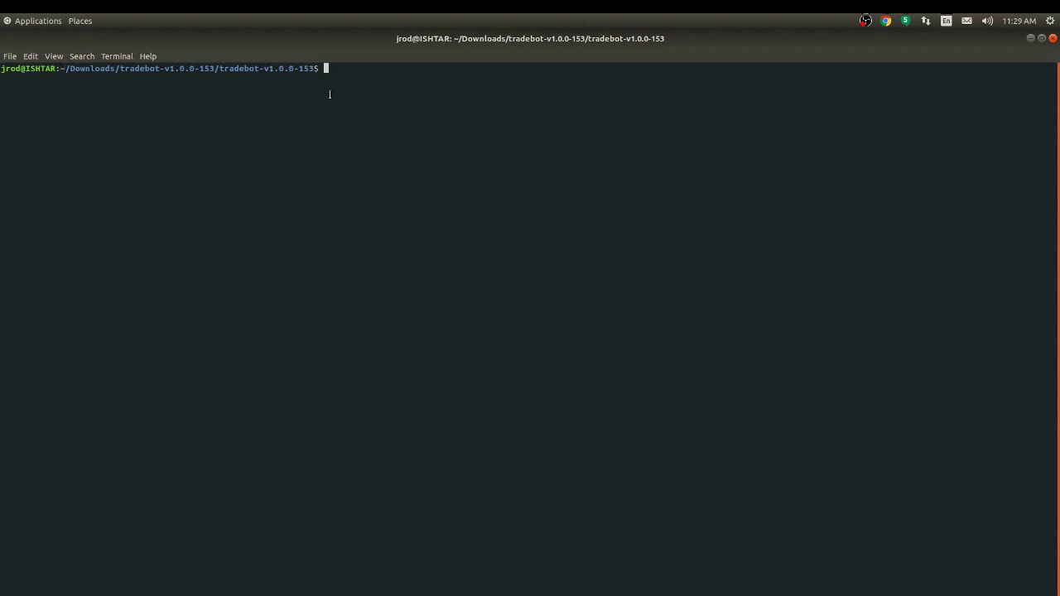
Step: List the tradebot-v1.0.0-153 folder with ls -la, locate start.sh, and launch it with ./start.sh
text(ls -la)
key(Return)
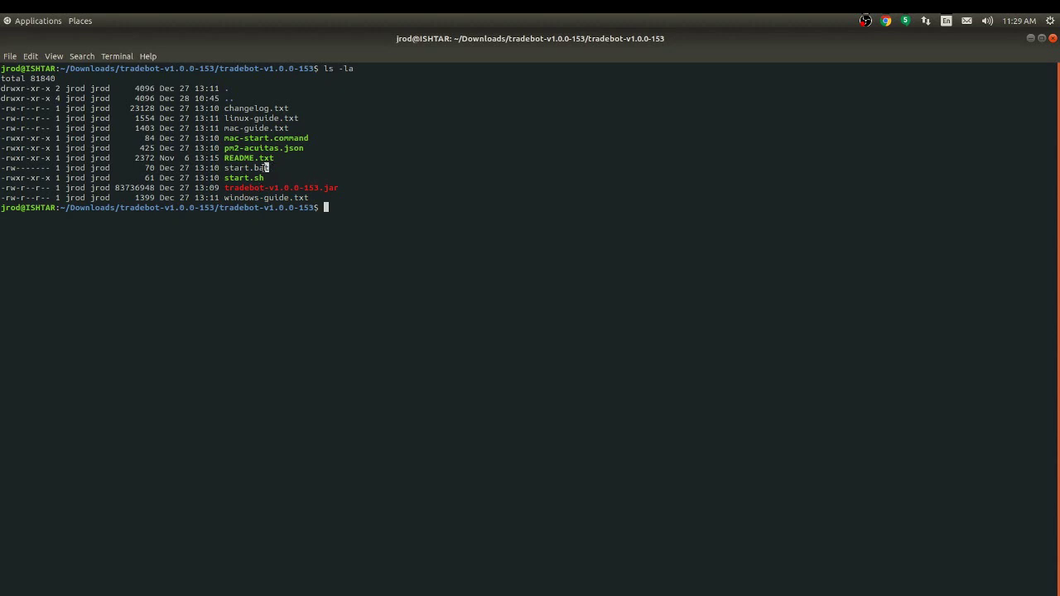
drag(270, 168, 225, 168)
click(311, 138)
drag(311, 138, 224, 138)
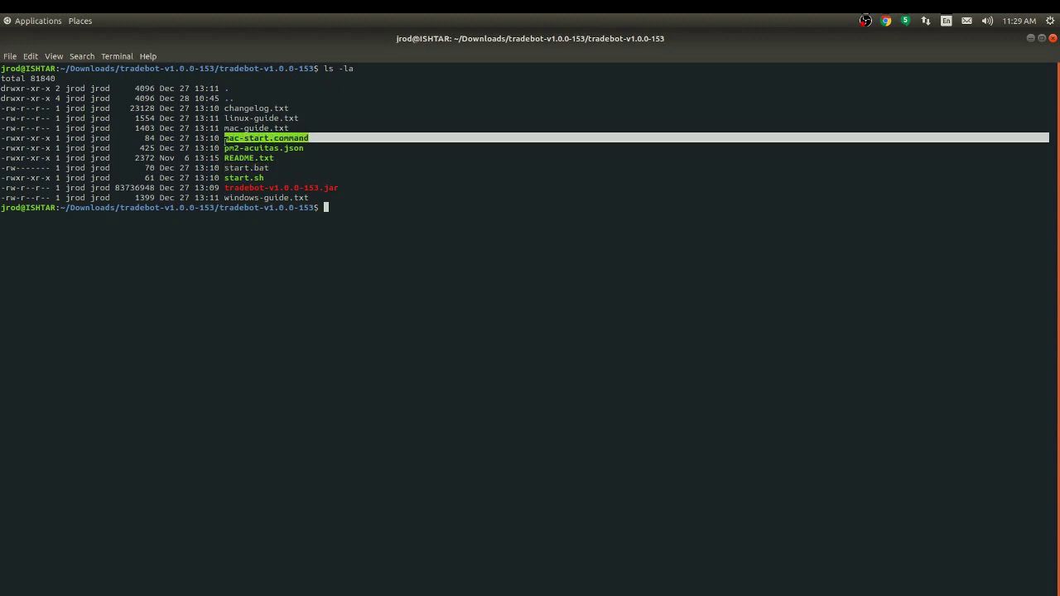
click(258, 274)
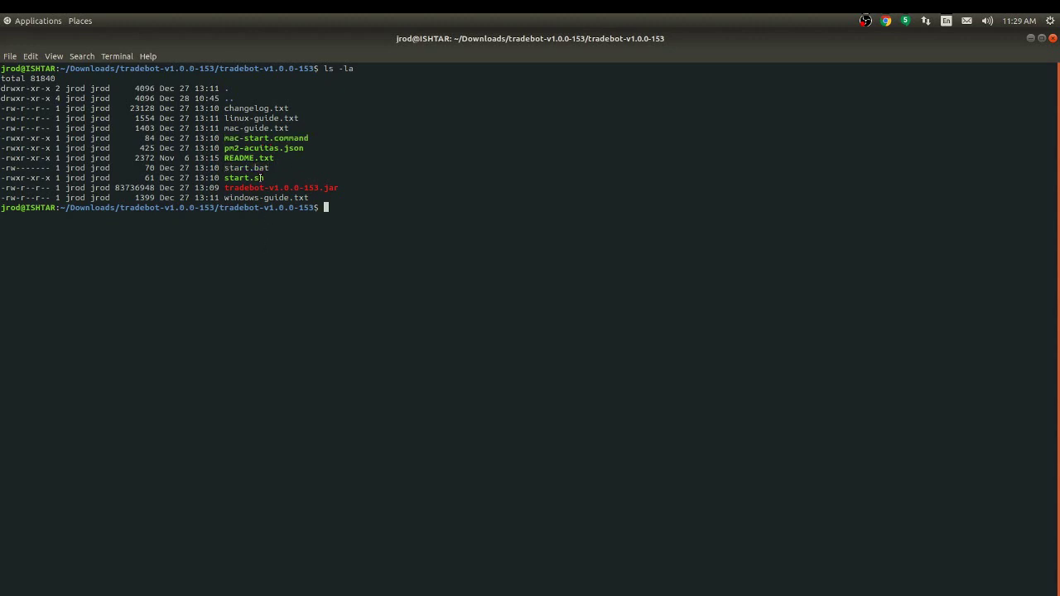
drag(264, 178, 224, 178)
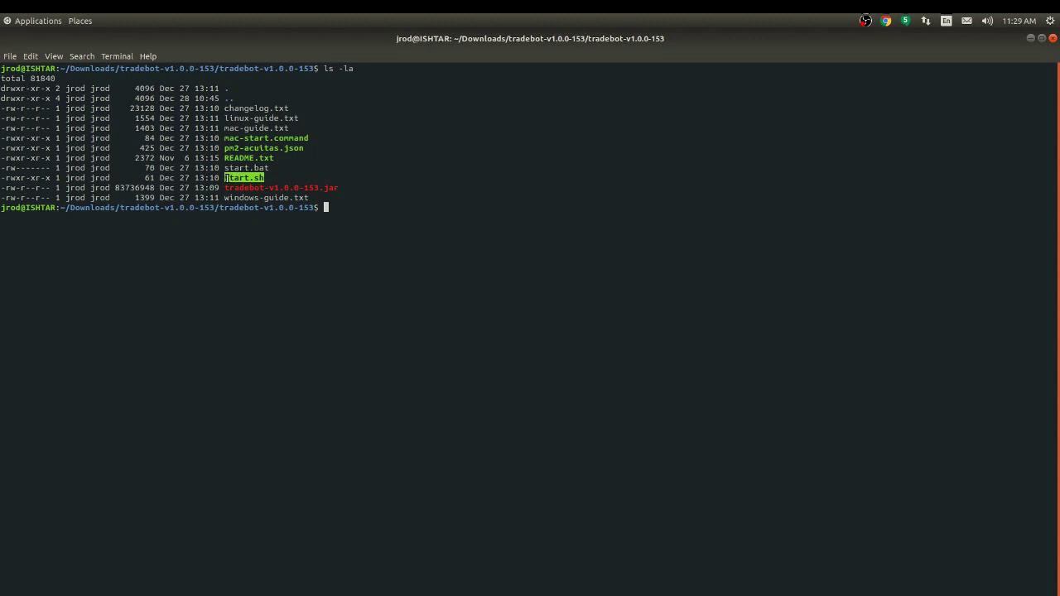
click(341, 207)
text(./start.sh)
key(Return)
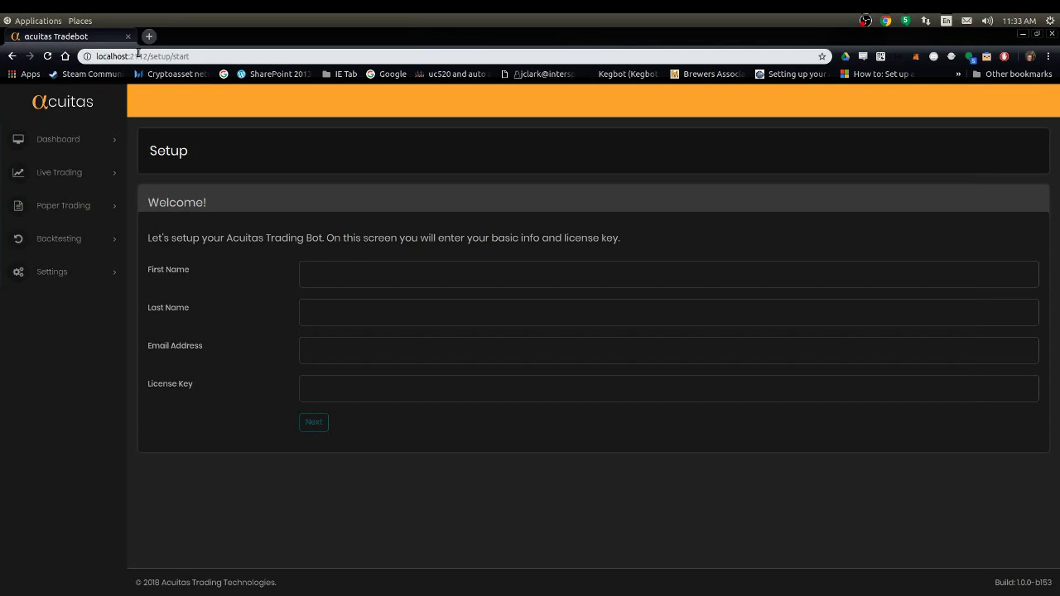
Step: Fill in the setup form's First Name, Last Name and Email Address fields
drag(97, 56, 129, 56)
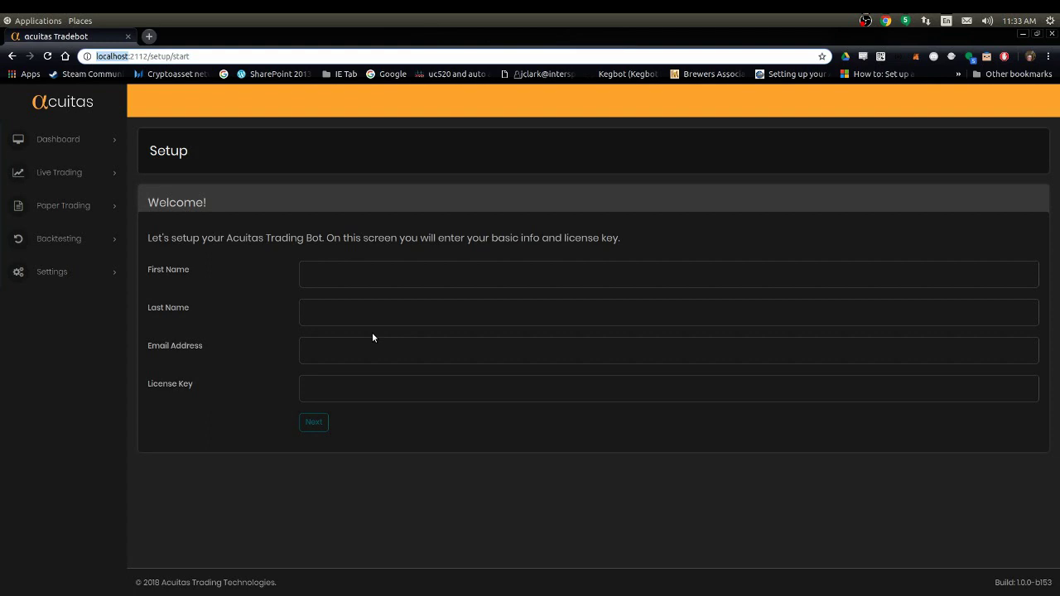
click(414, 479)
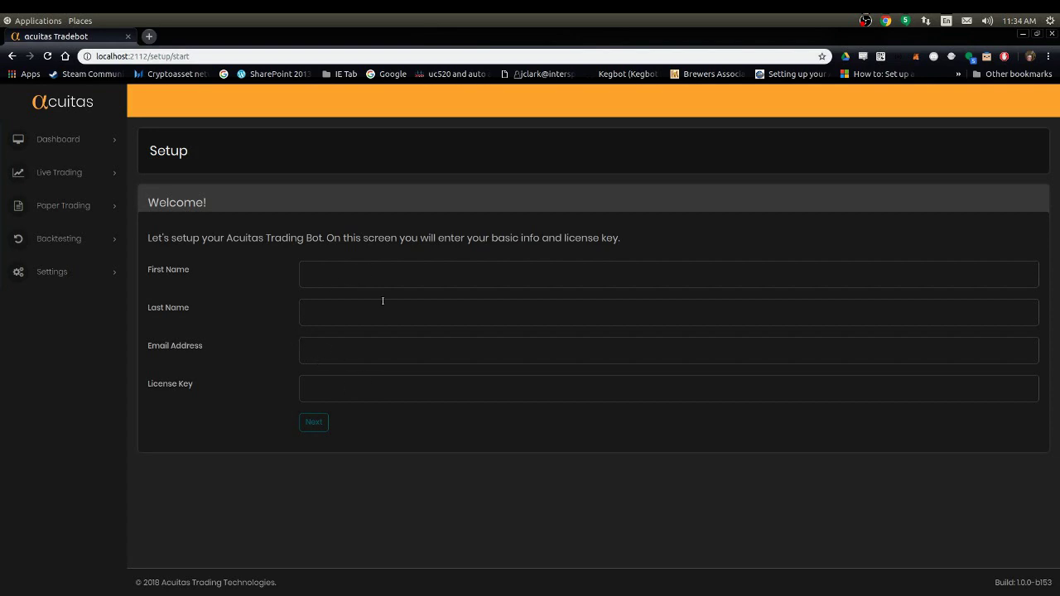
click(336, 273)
text(DEMO)
click(334, 296)
click(311, 312)
text(License)
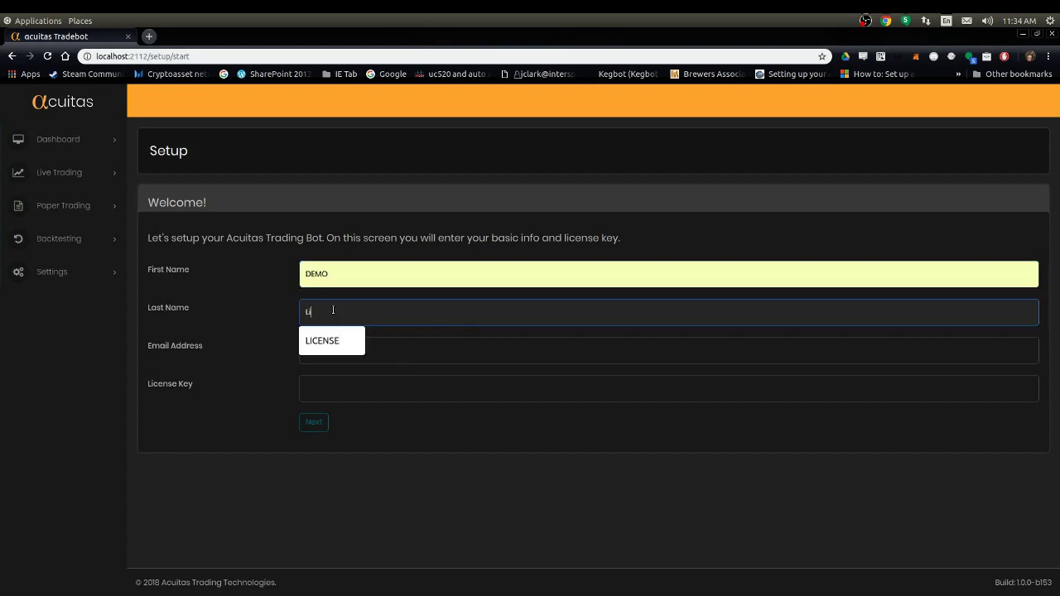
click(325, 340)
click(325, 350)
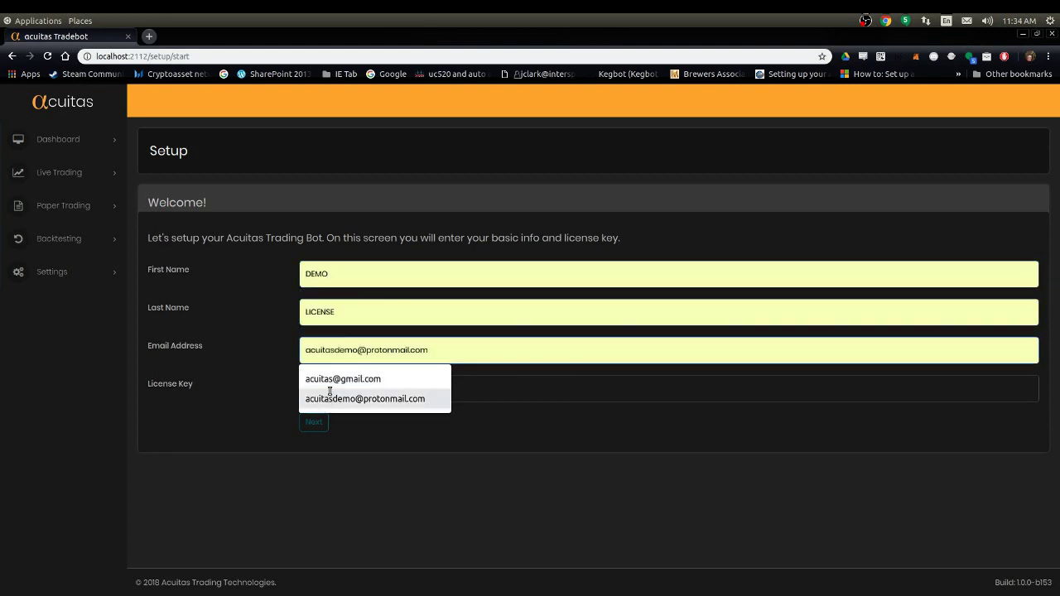
click(331, 392)
Step: Paste the license key from the gedit notes into License Key and click Next
click(335, 385)
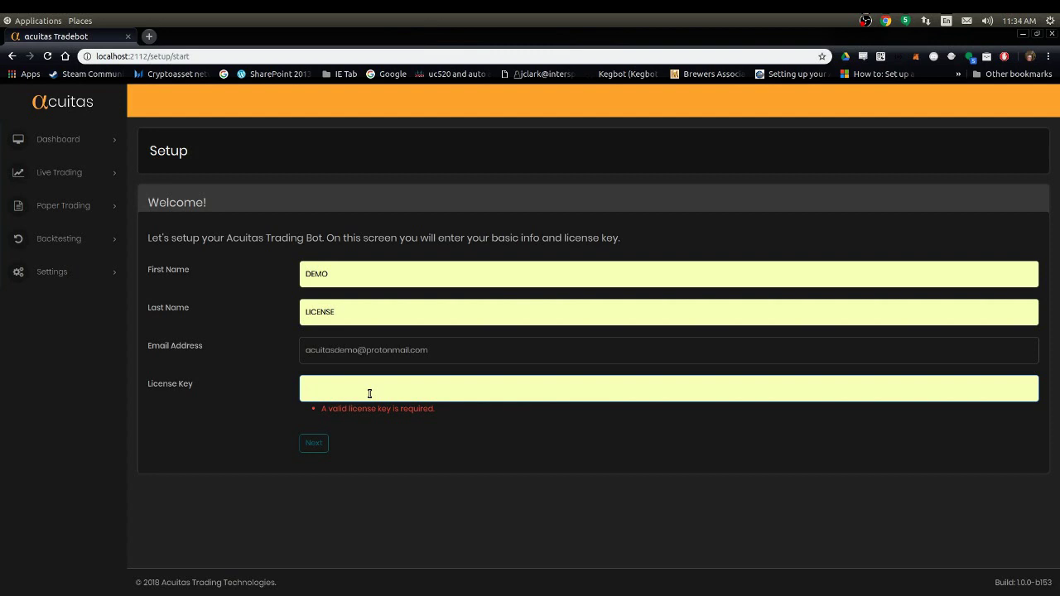
key(alt+Tab)
drag(875, 486, 693, 483)
key(ctrl+c)
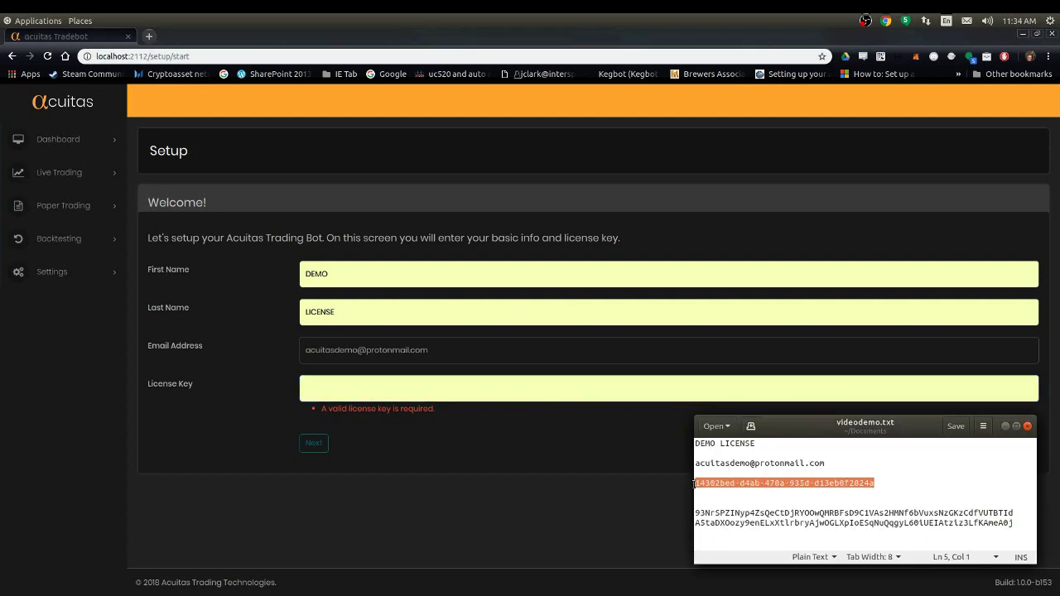
right_click(710, 484)
click(730, 528)
right_click(474, 388)
click(513, 453)
click(413, 441)
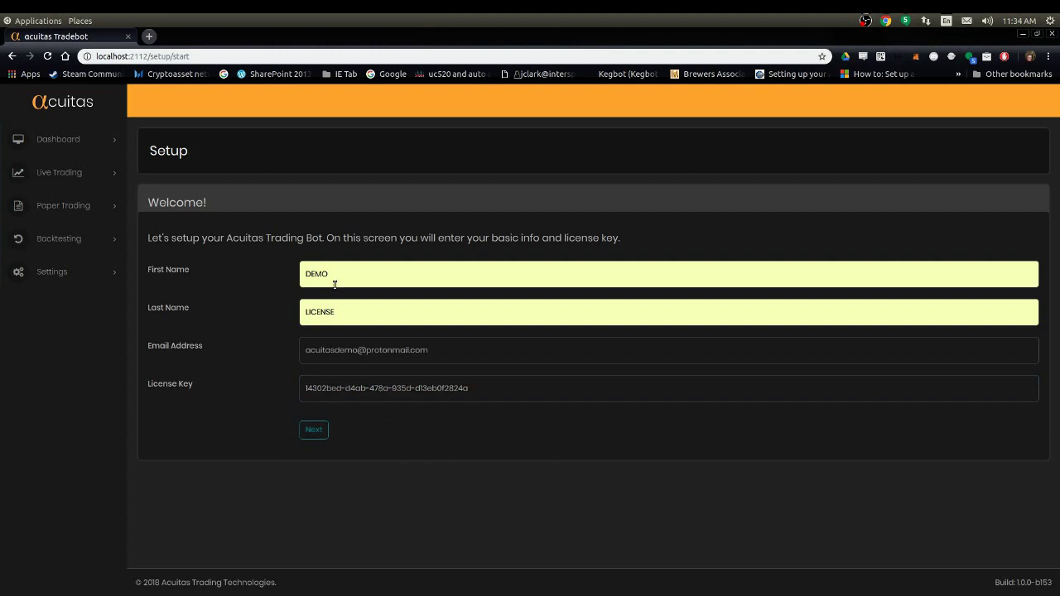
click(323, 431)
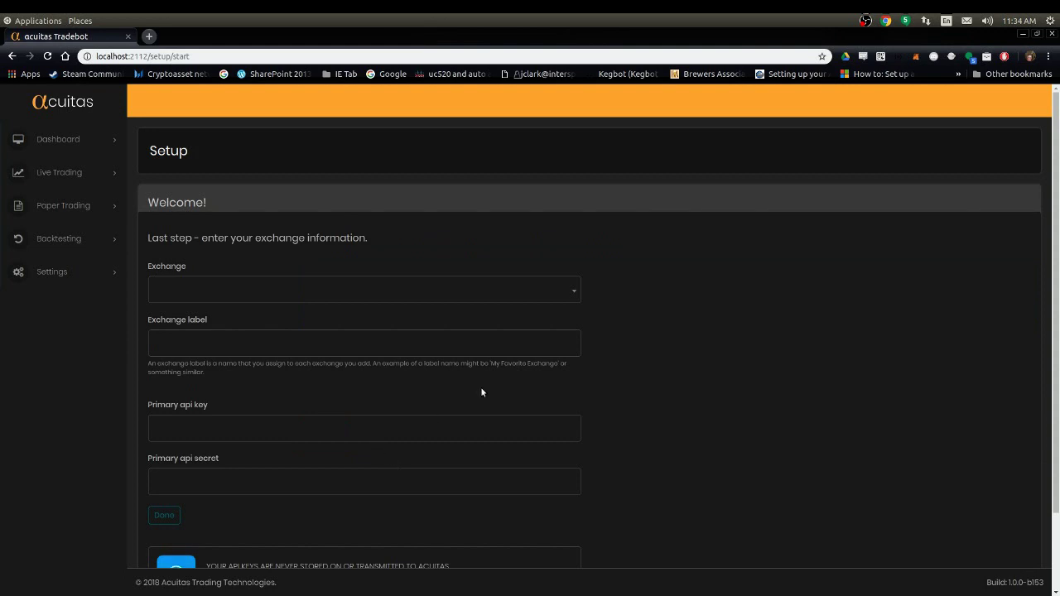
Step: Choose Binance as the exchange and label it 'My Binance'
click(367, 297)
click(277, 350)
click(247, 351)
text(My Binance)
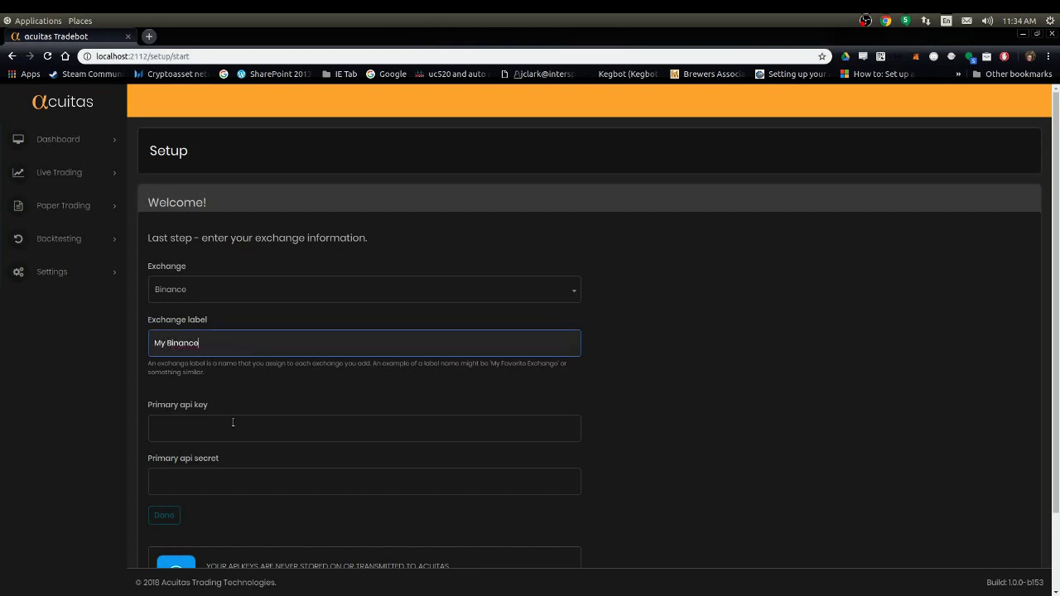
click(284, 422)
scroll(531, 439, down, 2)
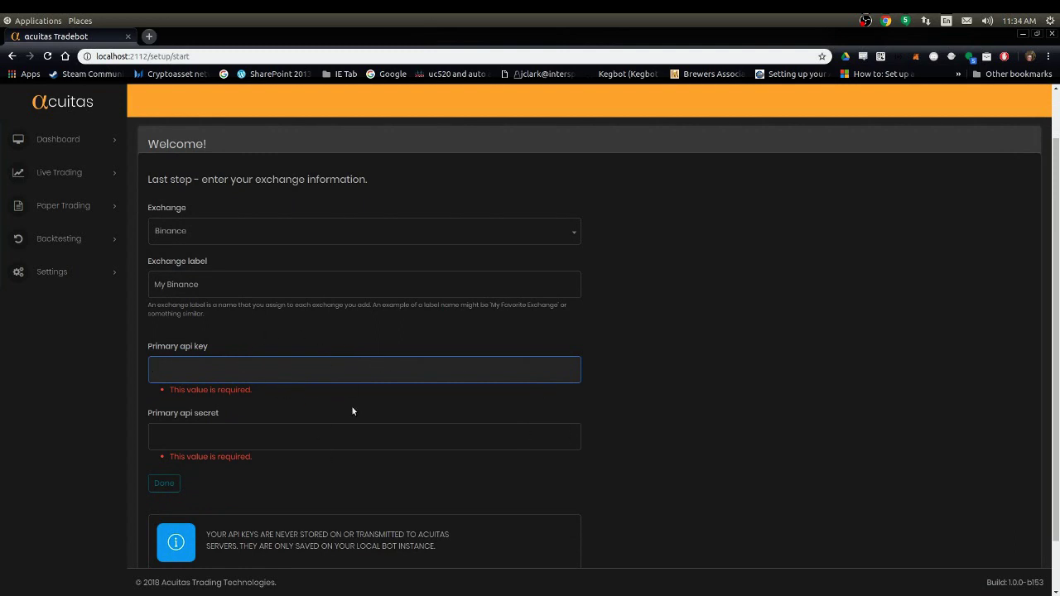
Step: Copy the API key from the gedit notes into the Primary api key field
key(alt+Tab)
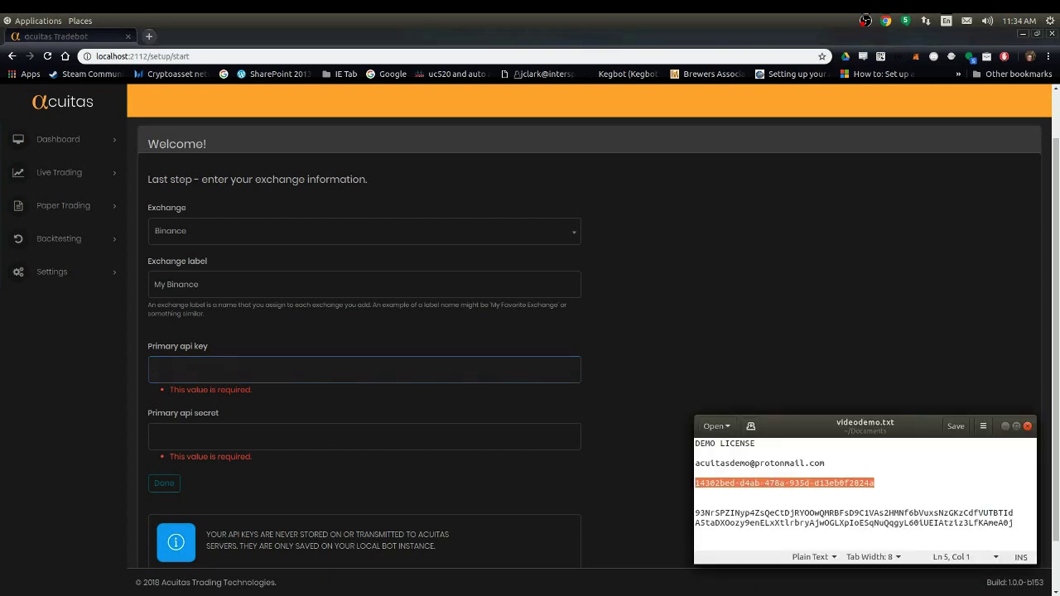
click(712, 514)
drag(696, 513, 1013, 514)
key(ctrl+c)
right_click(1012, 513)
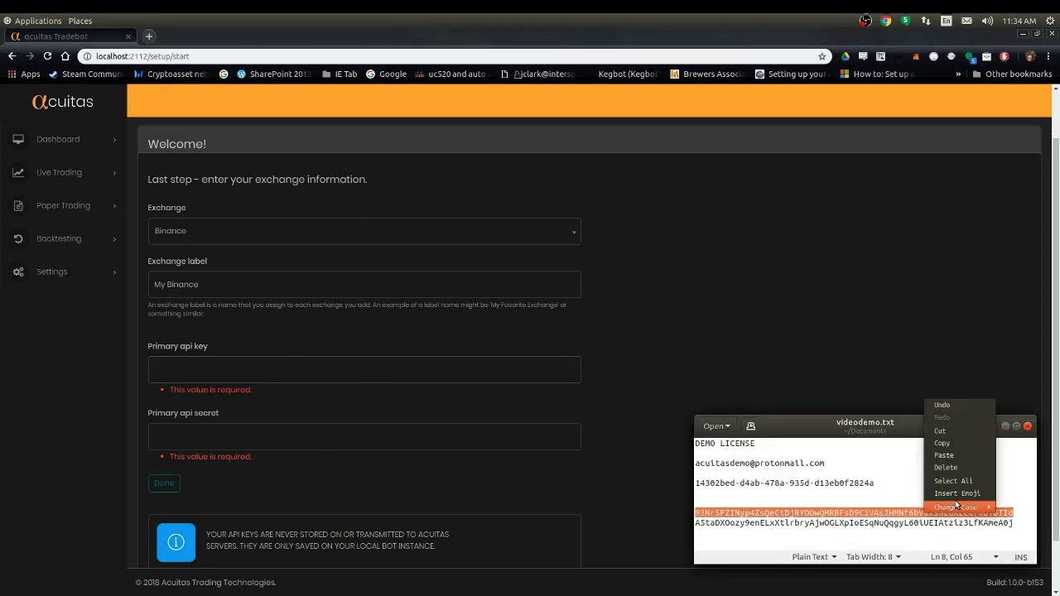
click(941, 443)
click(412, 369)
right_click(412, 370)
click(440, 435)
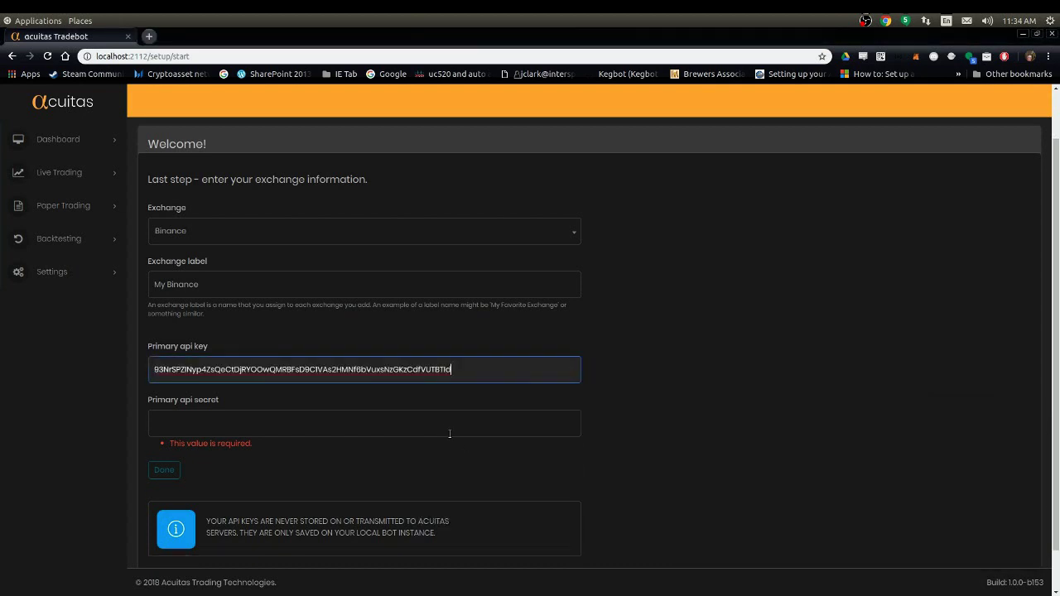
Step: Paste the API secret into Primary api secret, verify both keys, and click Done
key(alt+Tab)
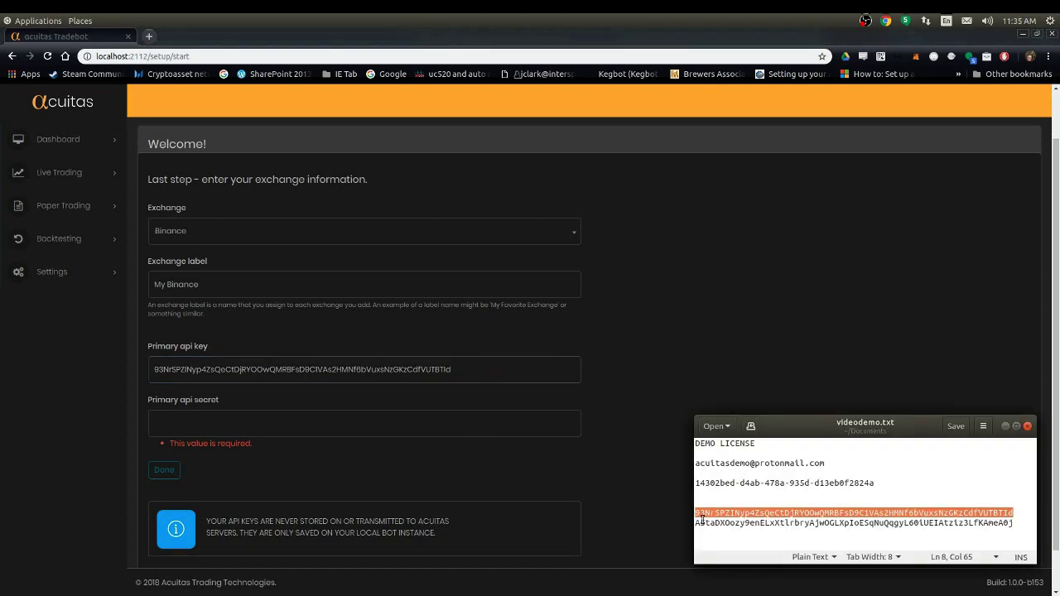
drag(695, 522, 1023, 524)
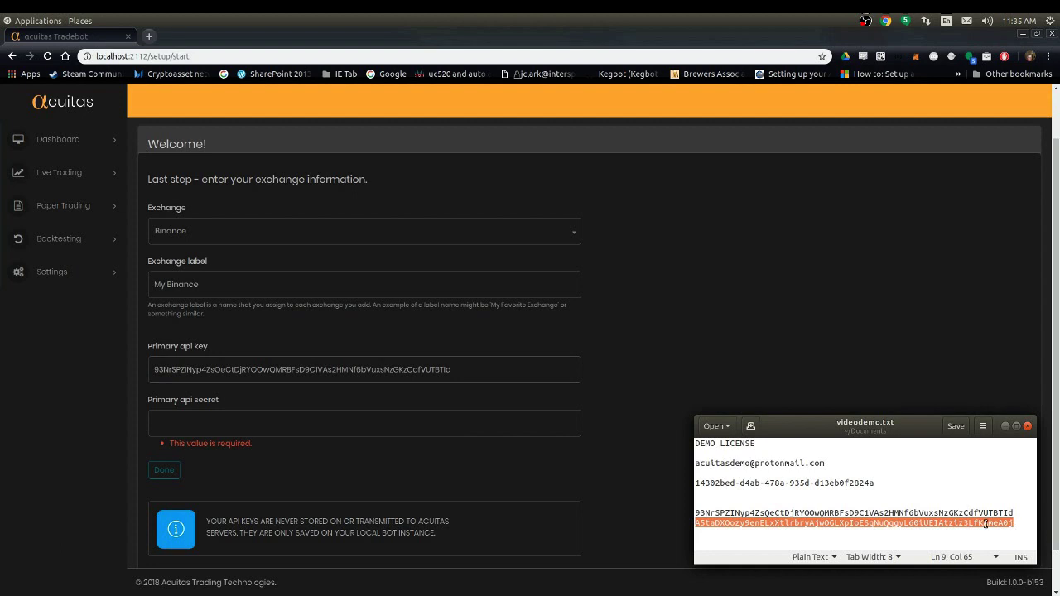
right_click(986, 524)
click(1000, 458)
click(319, 423)
right_click(315, 423)
click(342, 310)
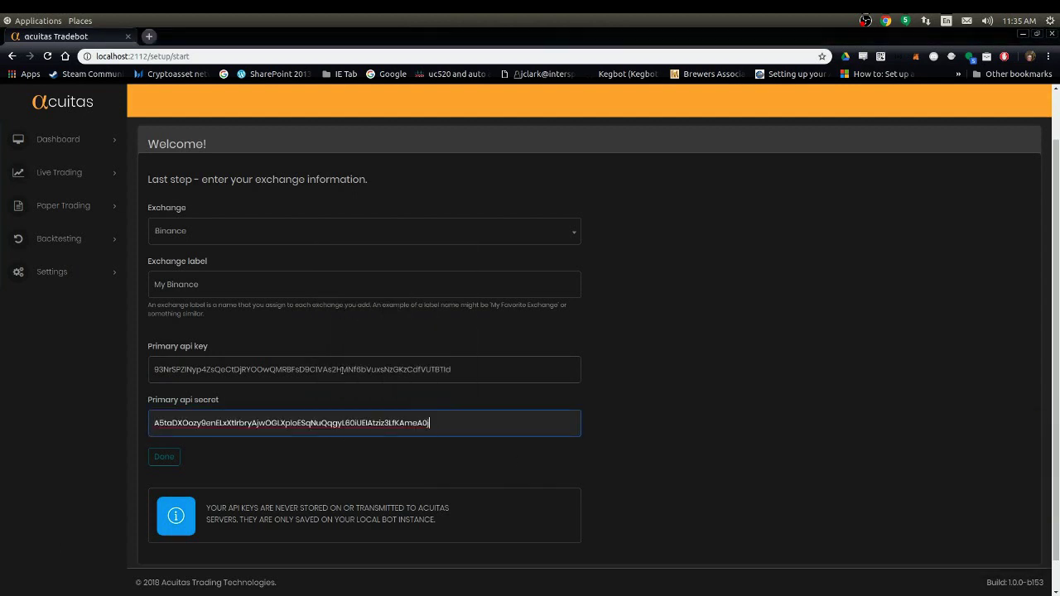
click(154, 369)
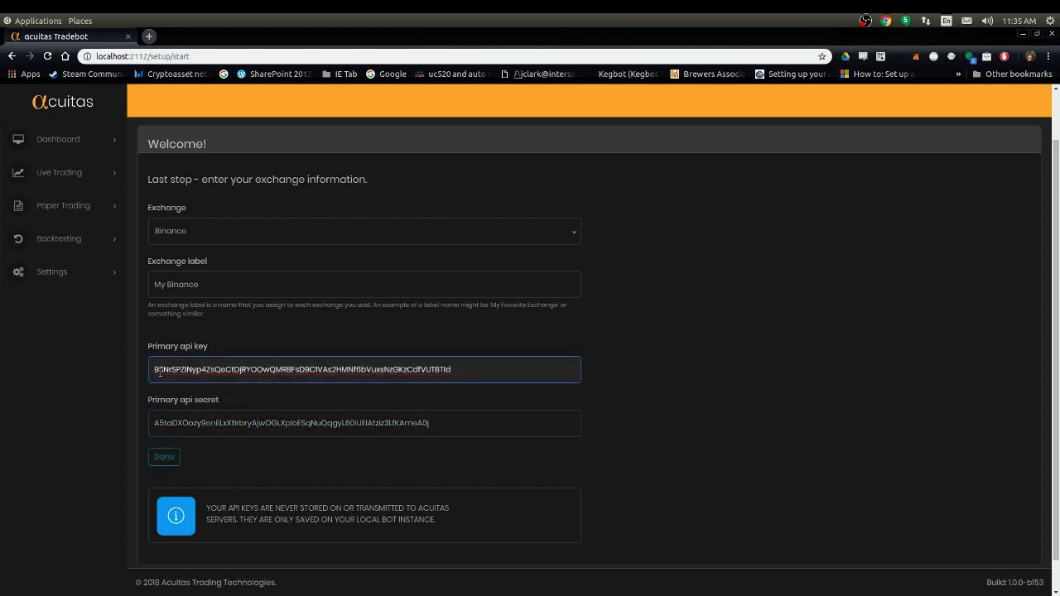
click(154, 423)
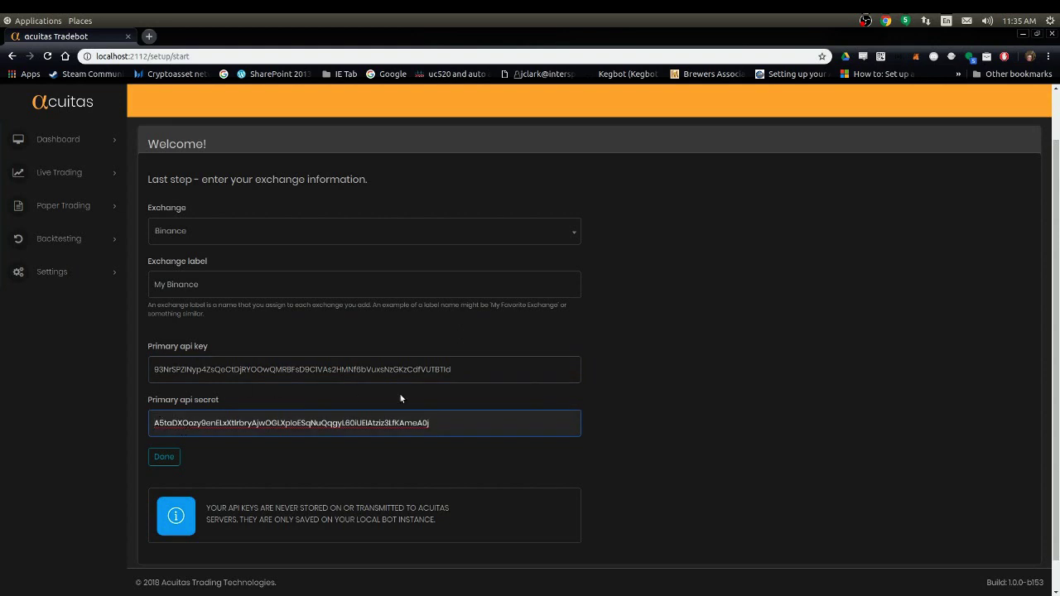
click(320, 465)
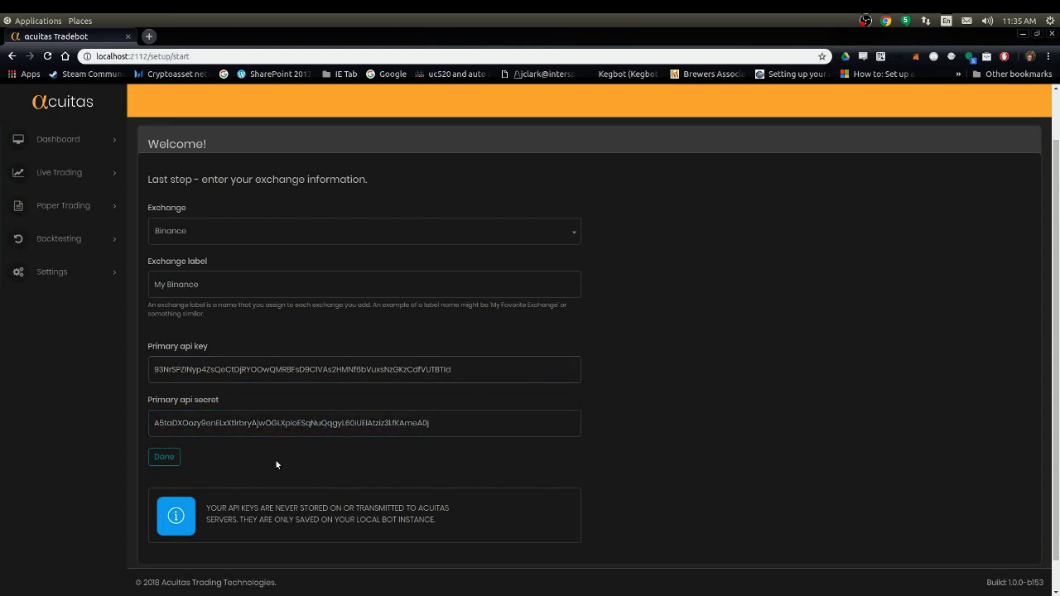
click(164, 458)
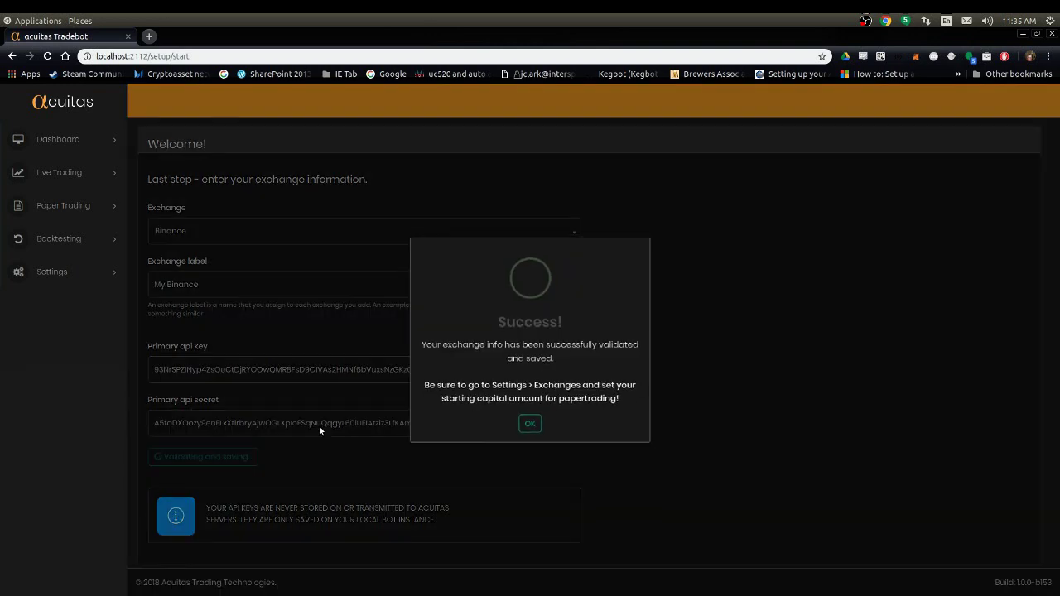
Step: Dismiss the success message, then enter 1 as My Binance's paper-trading Starting Capital and save
click(530, 426)
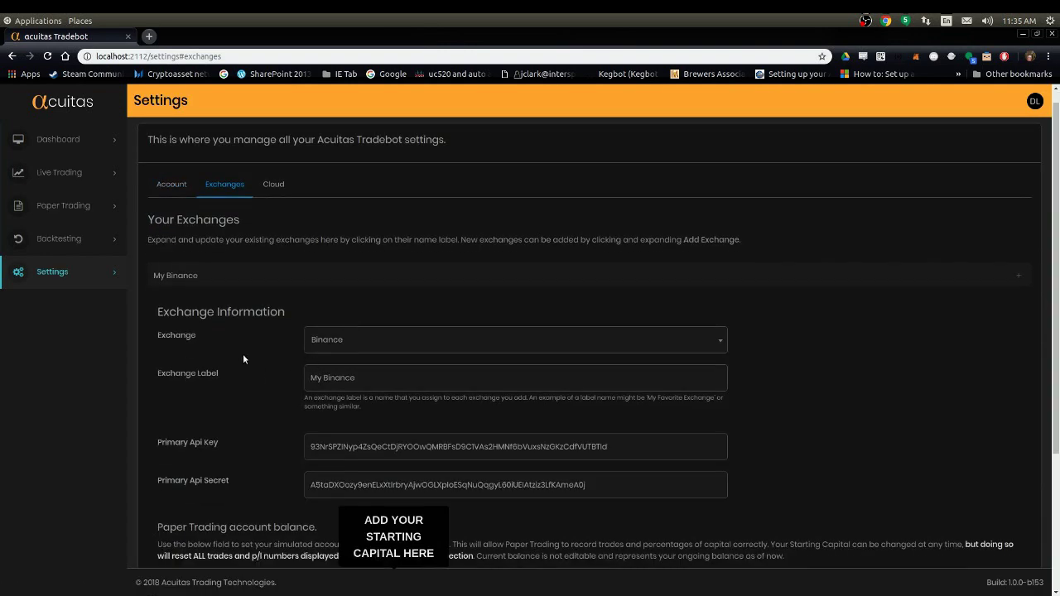
scroll(278, 429, down, 3)
click(369, 436)
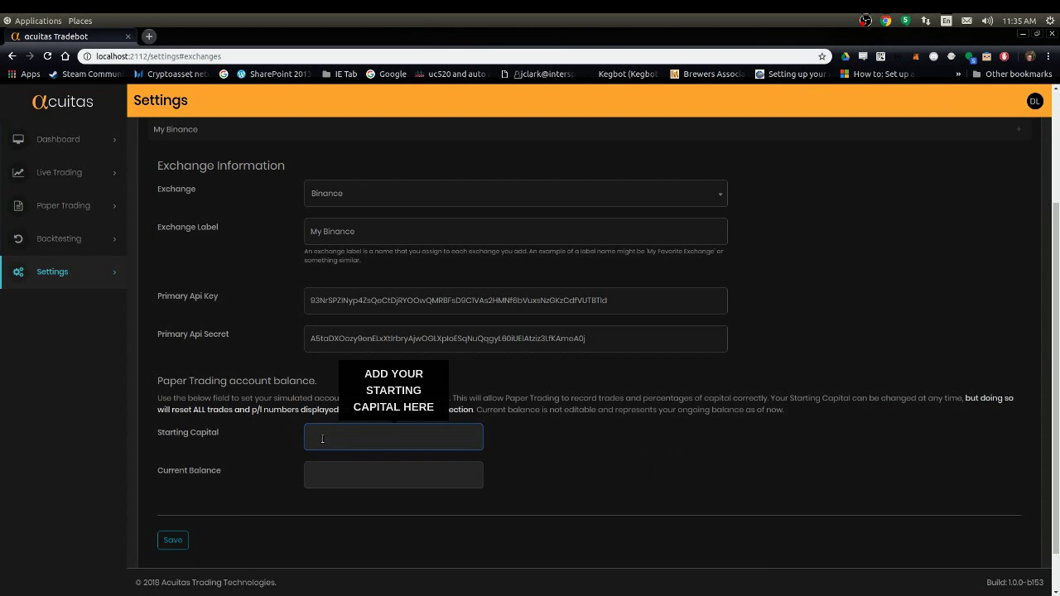
text(1)
click(177, 538)
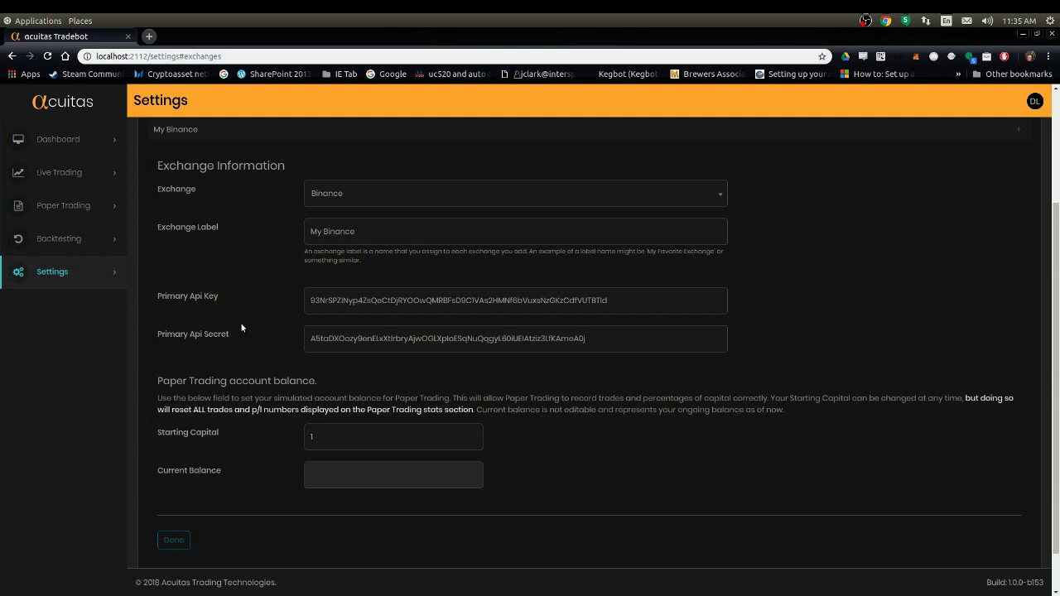
scroll(237, 295, up, 3)
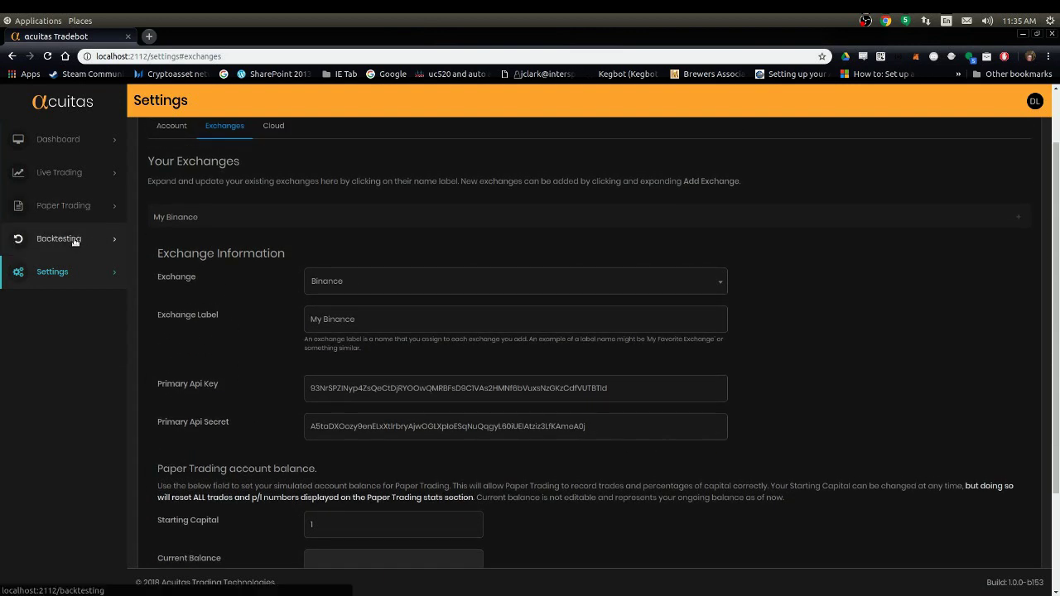
Step: Go to Backtesting and glance at the Available strategies list without choosing one
click(73, 240)
click(225, 237)
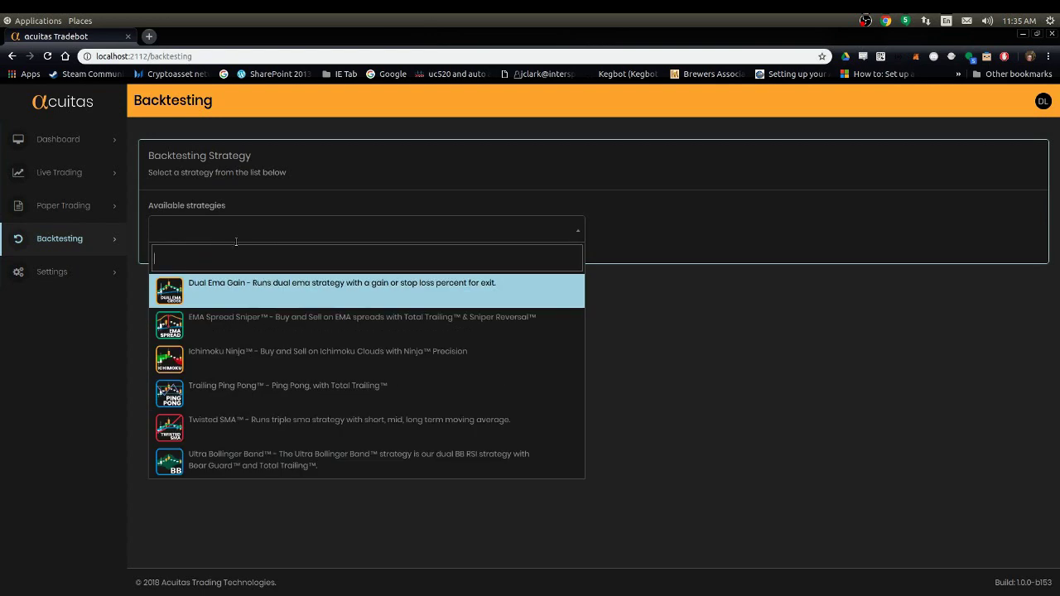
click(237, 234)
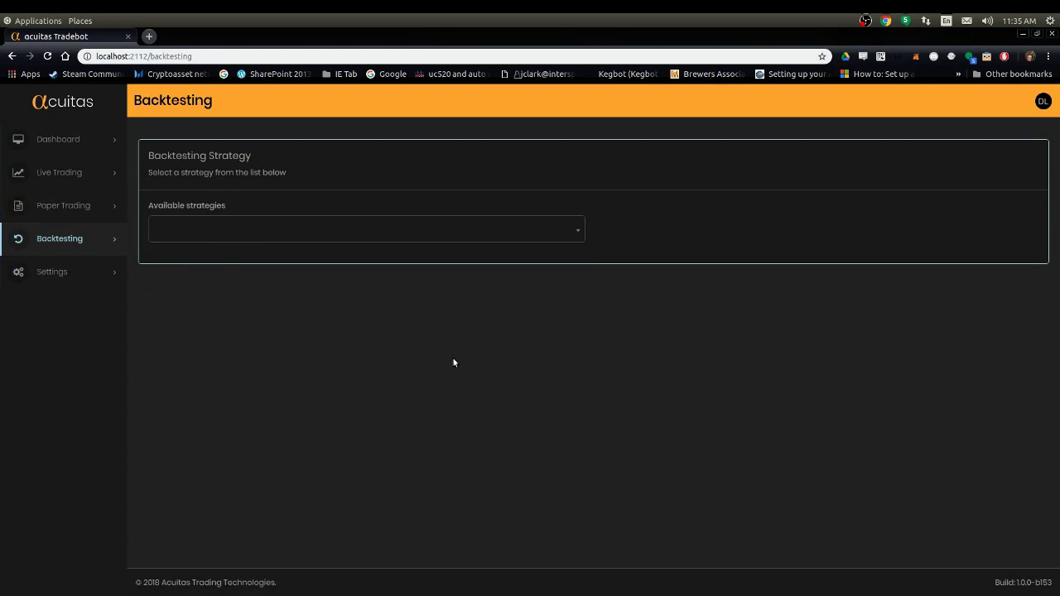